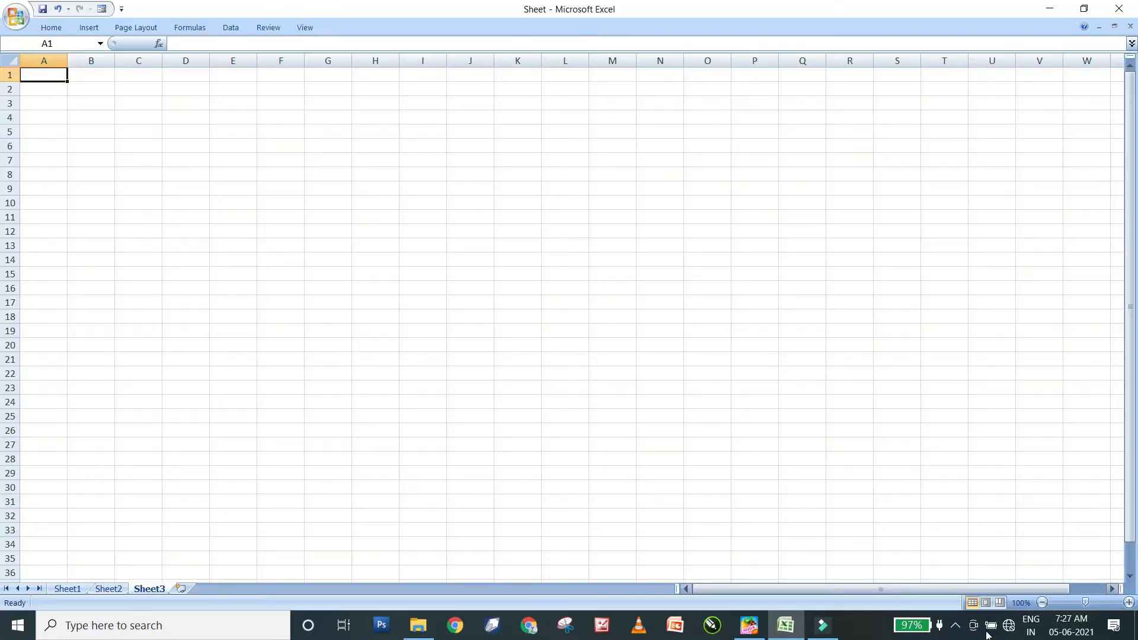
Enter the numbers 4646 in cell A1 and 5646 in cell A2 of Sheet3.
left_click_drag(1086, 602, 1097, 602)
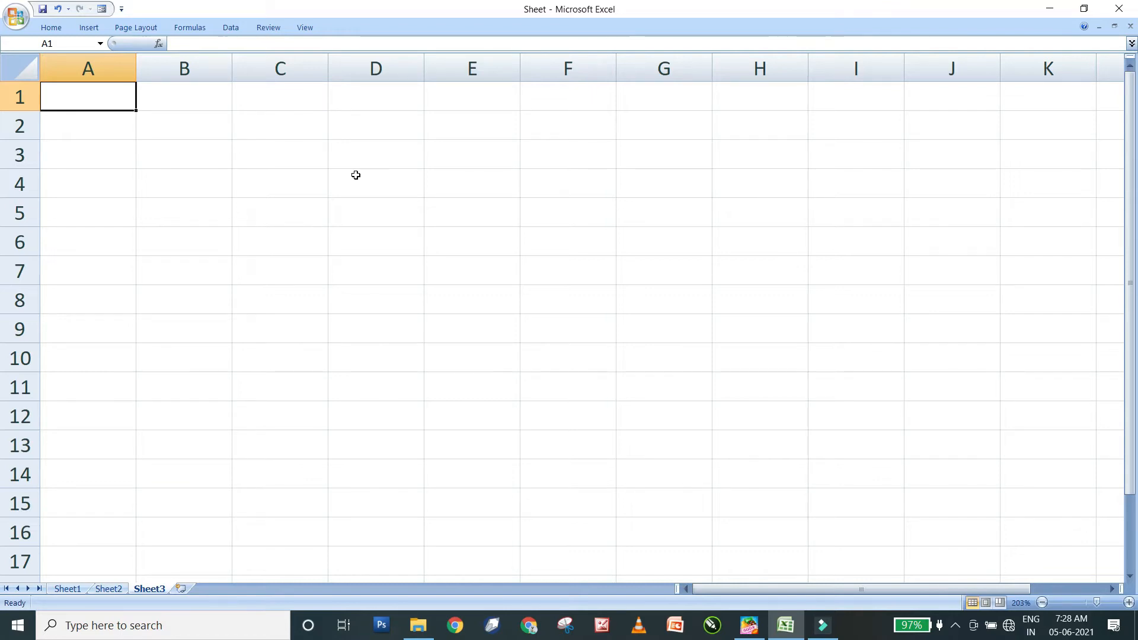
type("4646")
key("Return")
type("5646")
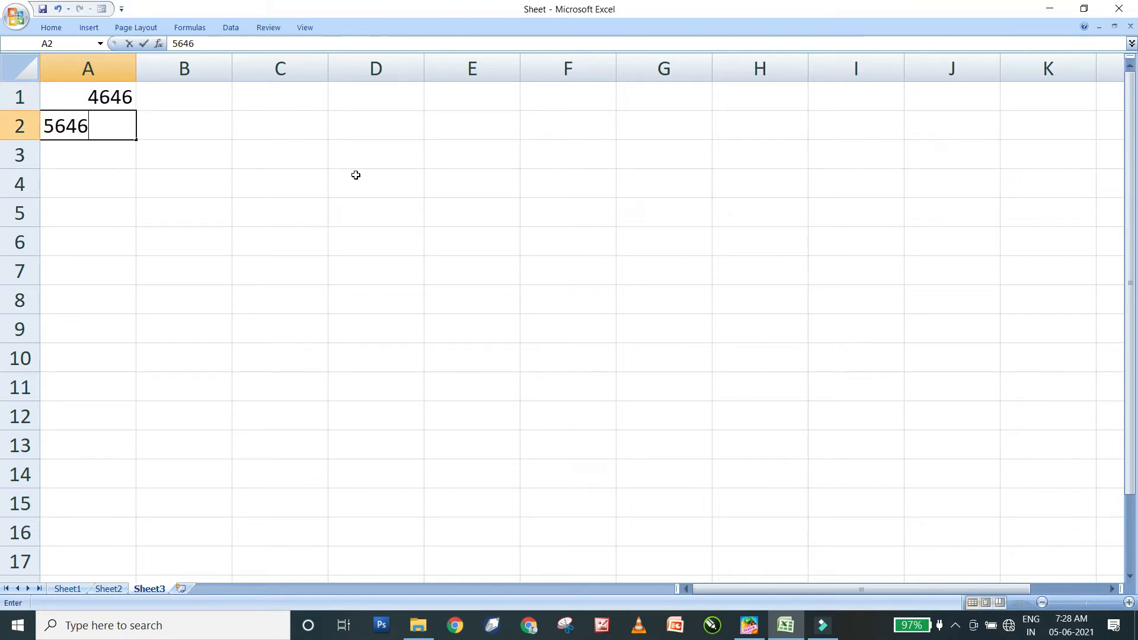
key("Return")
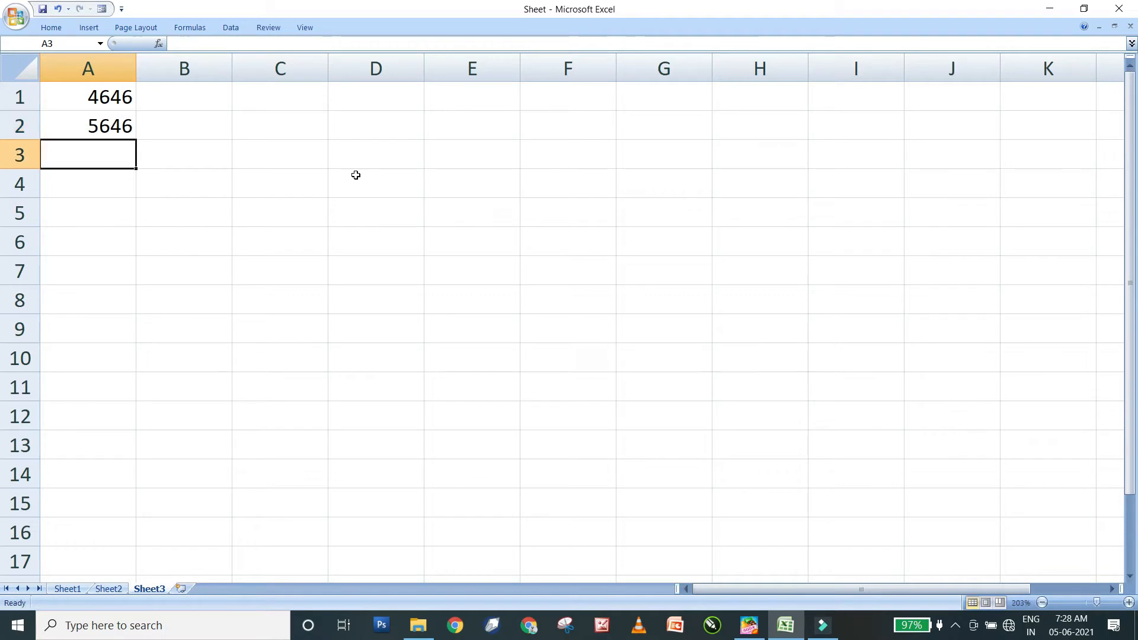
Clear the numbers from cells A1 and A2.
left_click(128, 98)
key("Delete")
key("Down")
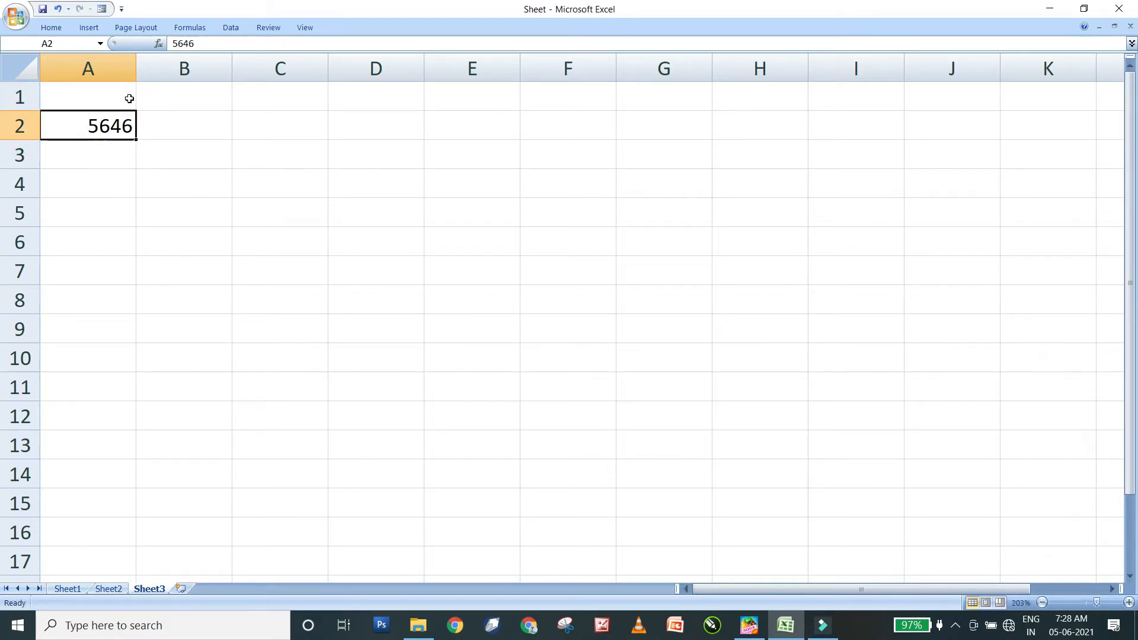
key("Delete")
left_click(180, 127)
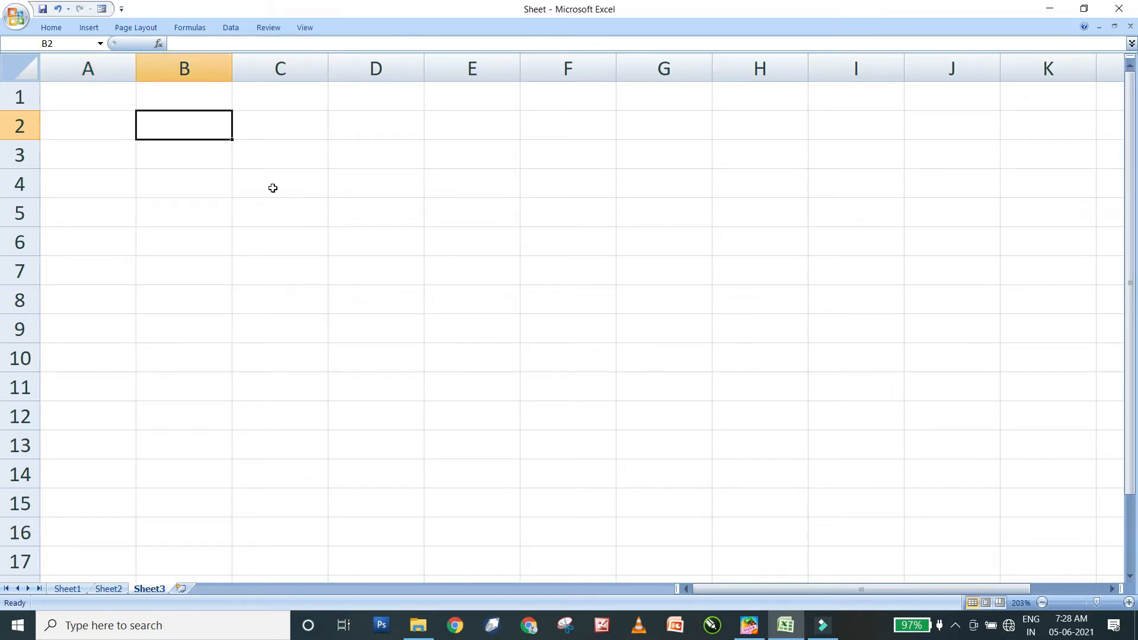
left_click(122, 98)
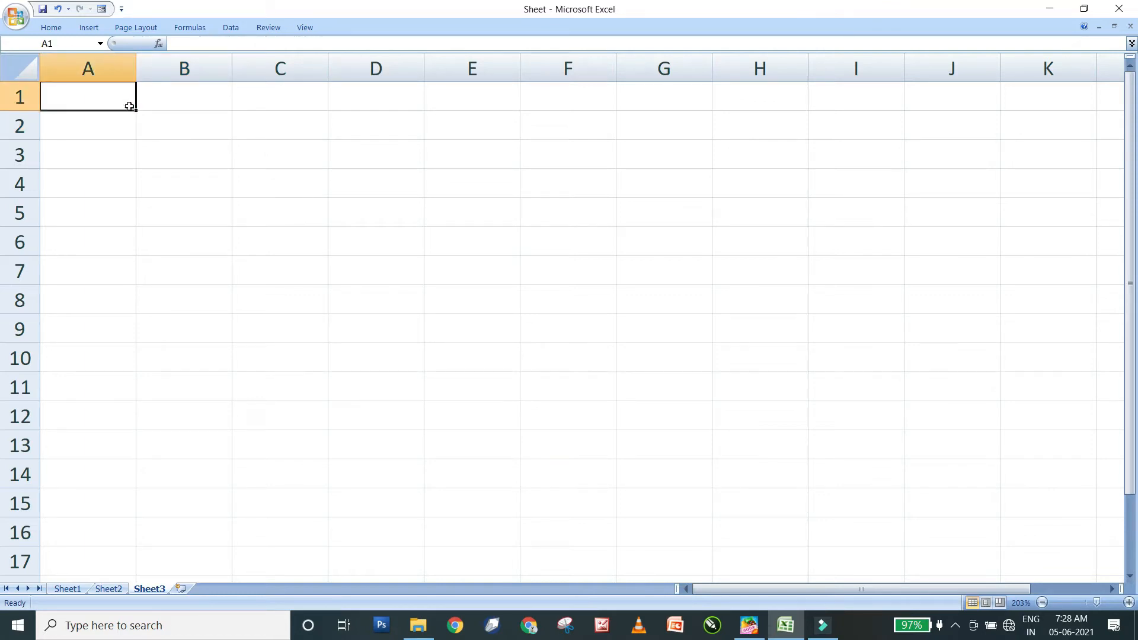
left_click_drag(137, 110, 712, 430)
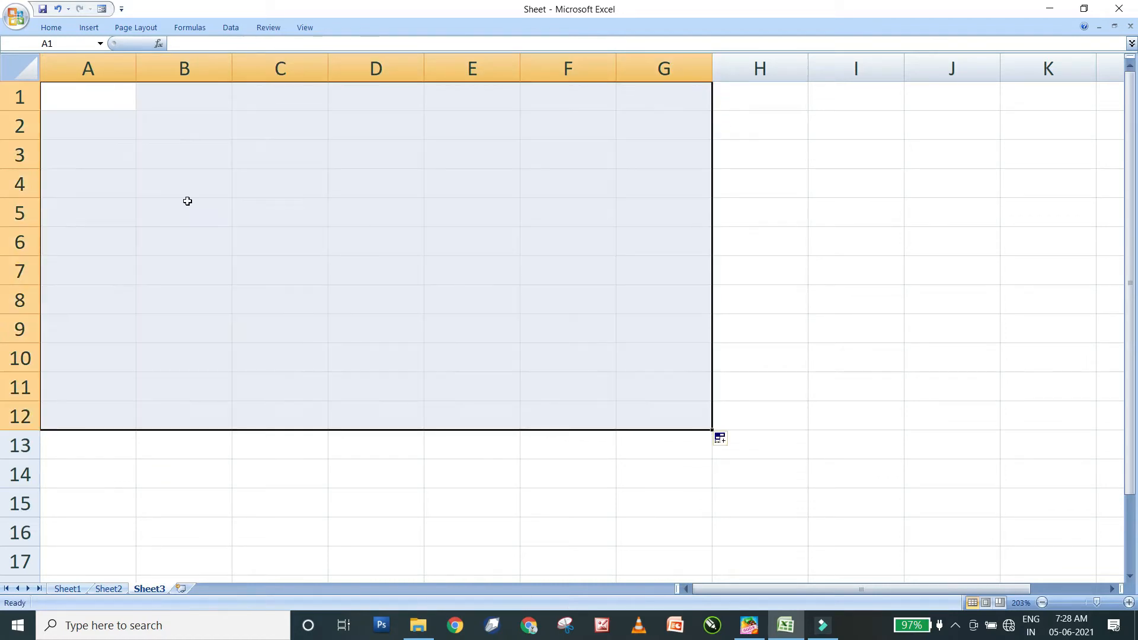
Enter the formula =RANDBETWEEN(40,90) in cell A1 of Sheet3.
left_click(97, 105)
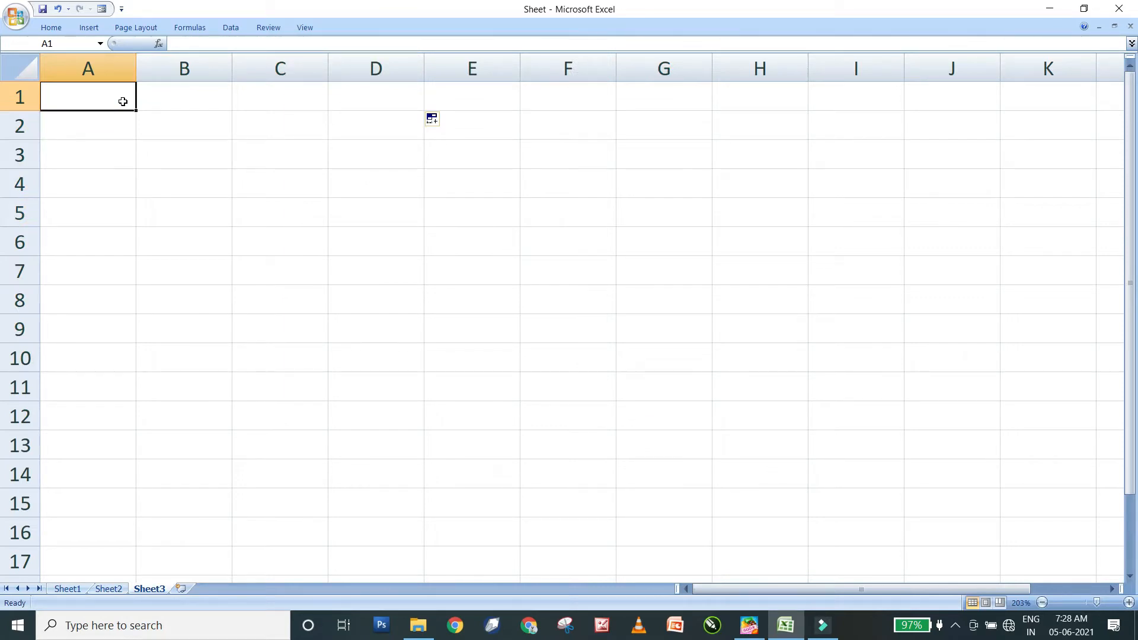
type("=")
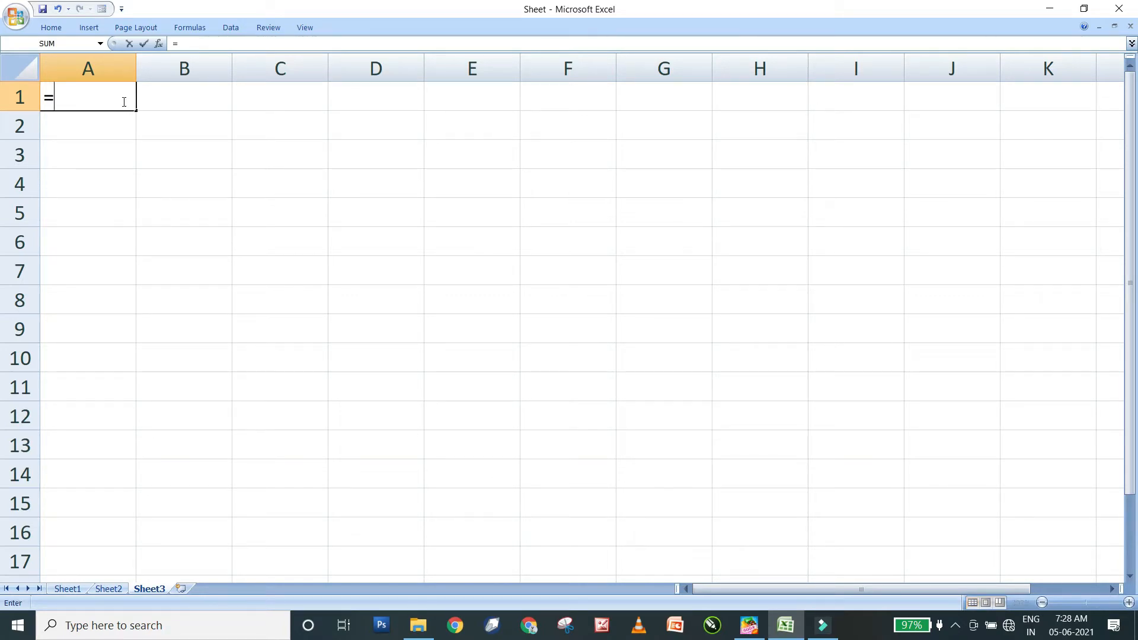
type("randb")
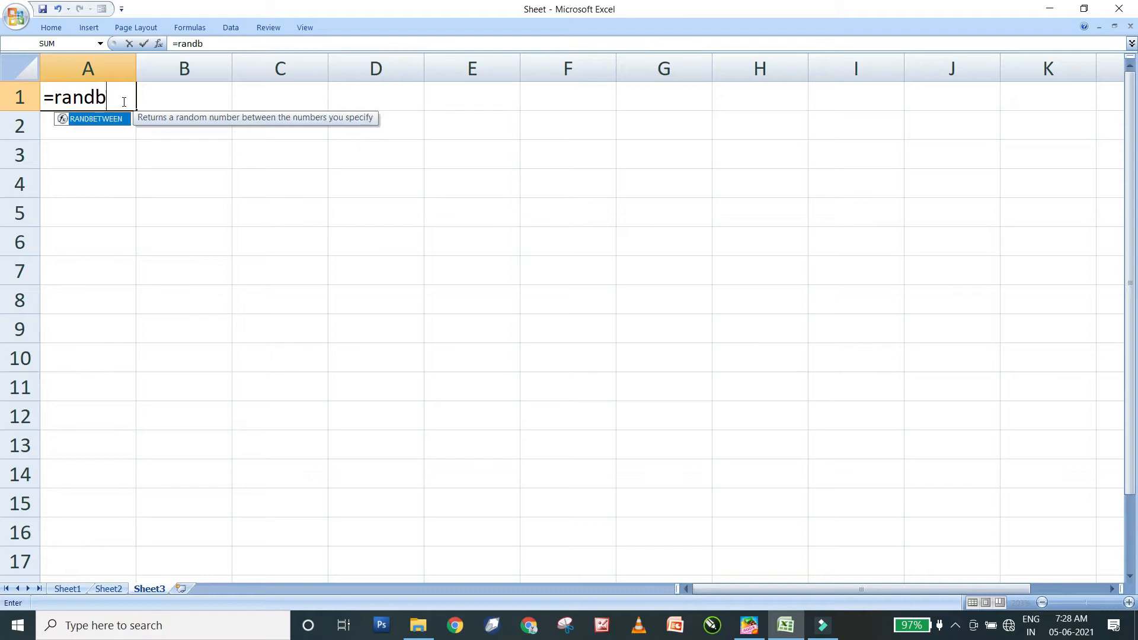
type("etween")
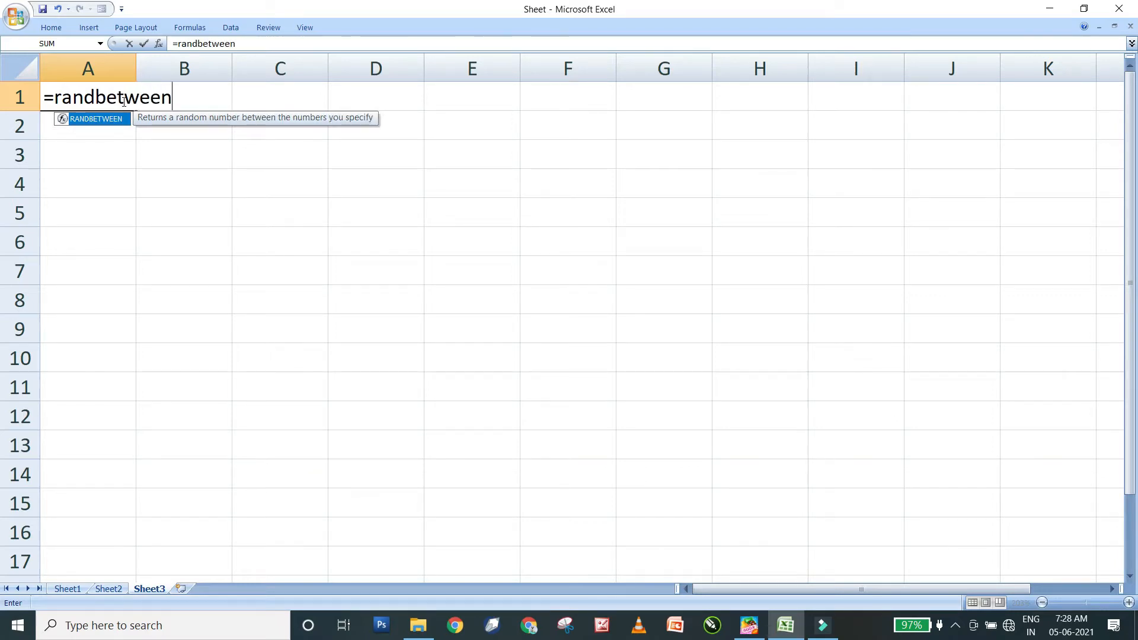
type("(")
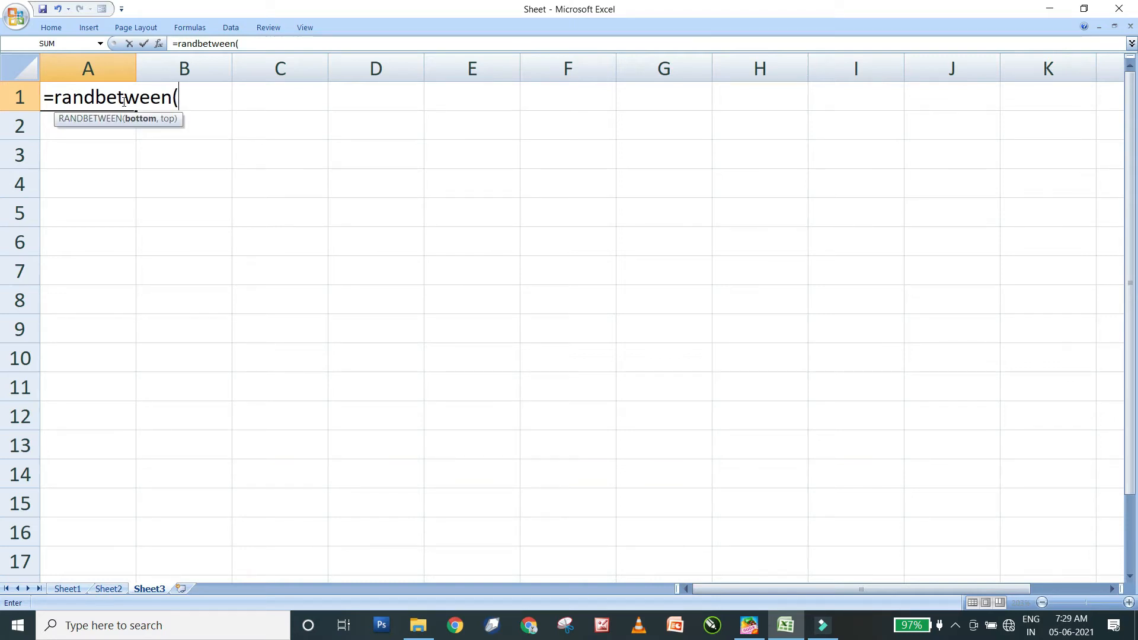
type("40")
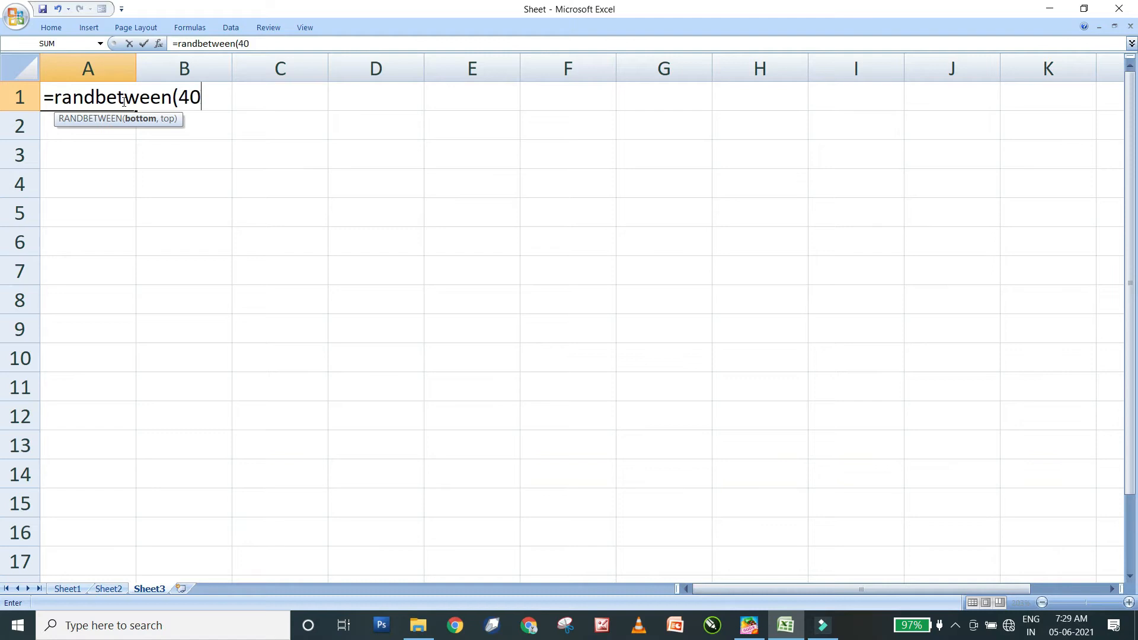
type(",90")
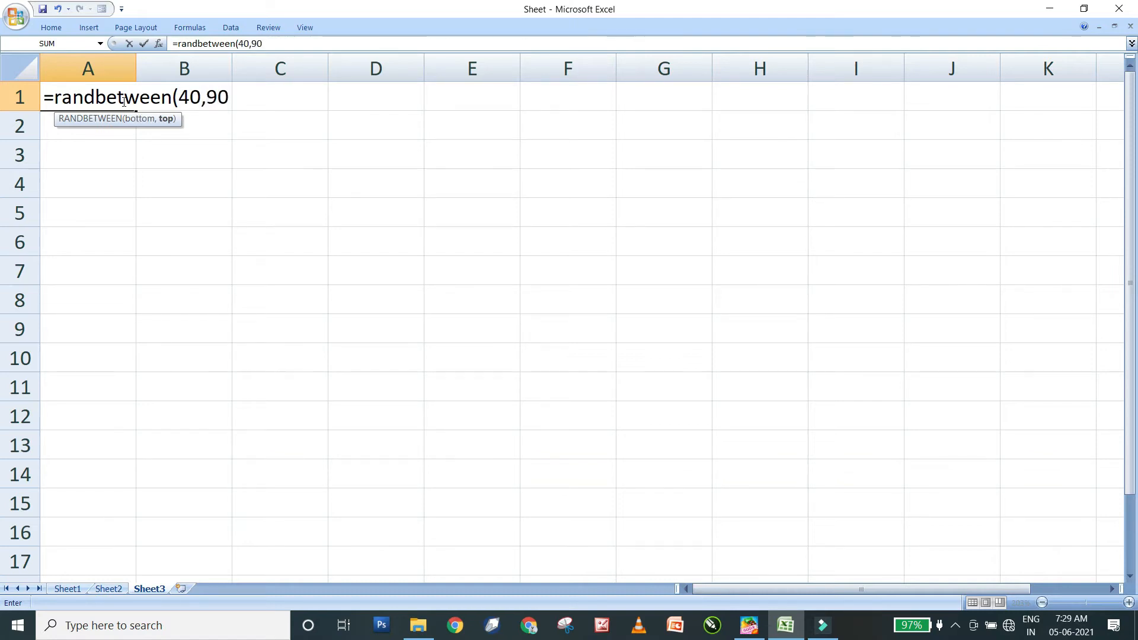
type(")")
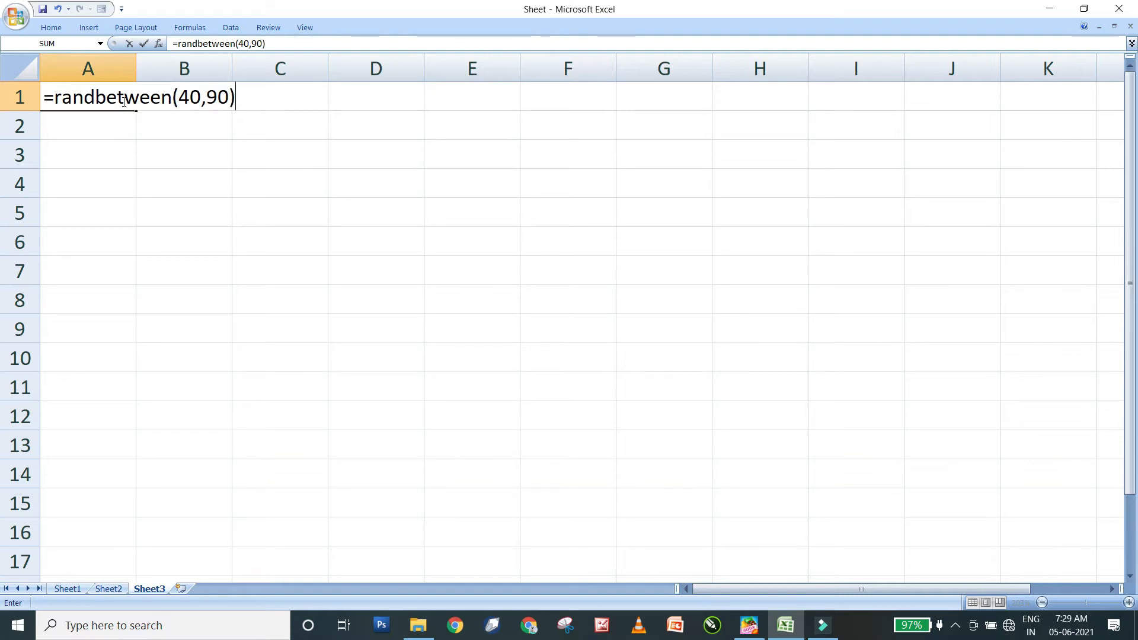
key("Return")
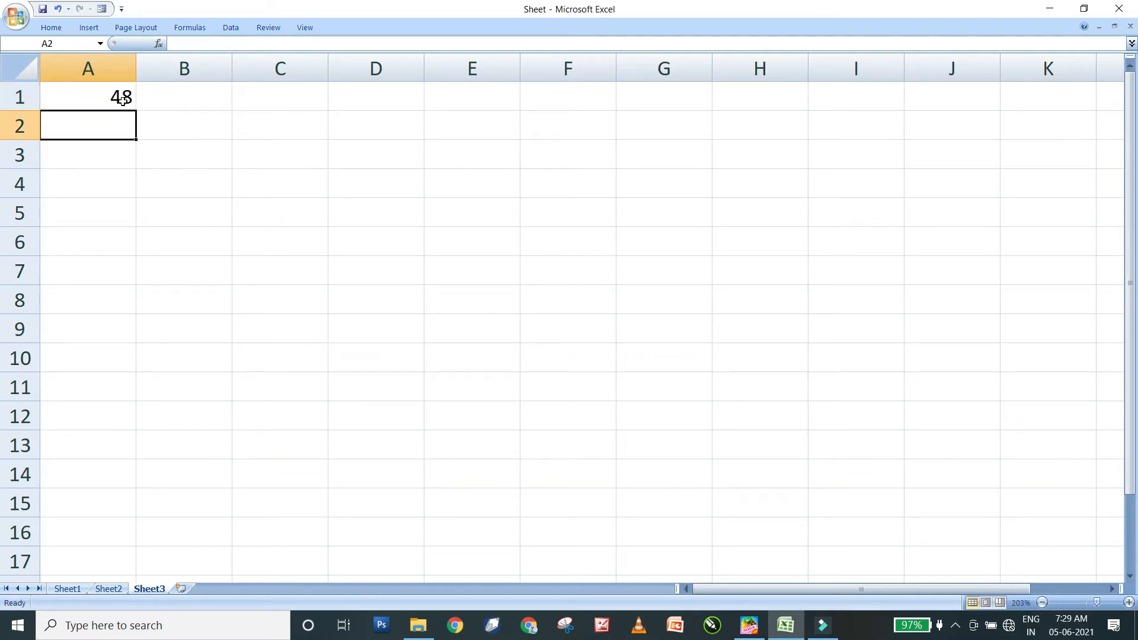
Fill the random number formula from A1 down to row 13 and across to column D.
left_click(121, 100)
left_click_drag(136, 110, 153, 447)
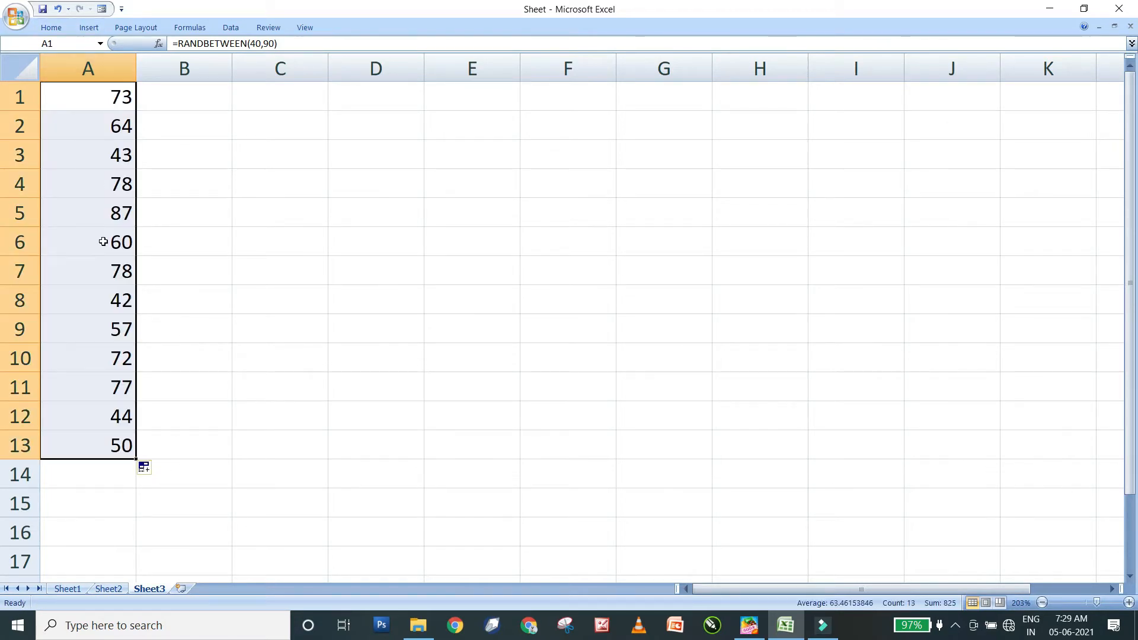
left_click_drag(135, 459, 433, 493)
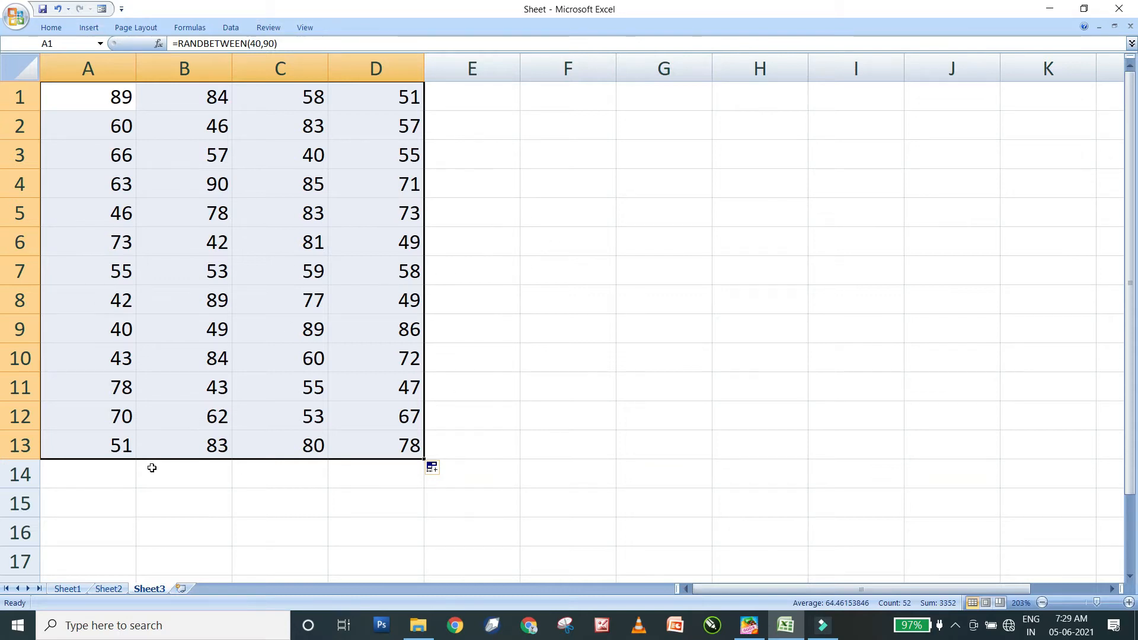
Clear the Obtain Marks values in cells C2 to C8 on Sheet1.
left_click(67, 589)
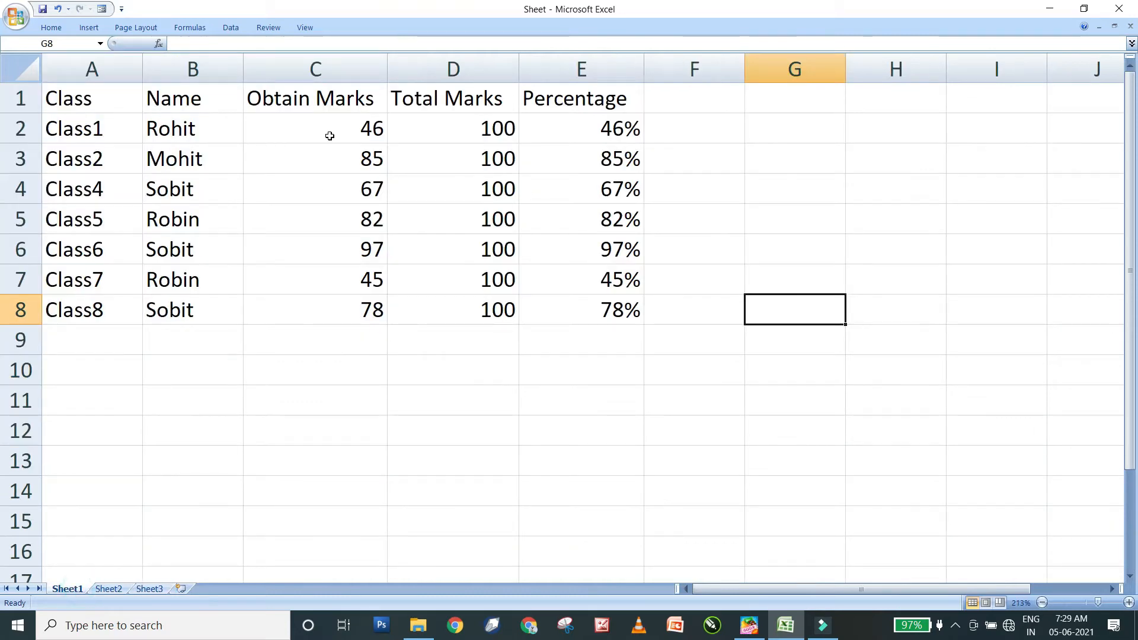
left_click_drag(342, 123, 346, 307)
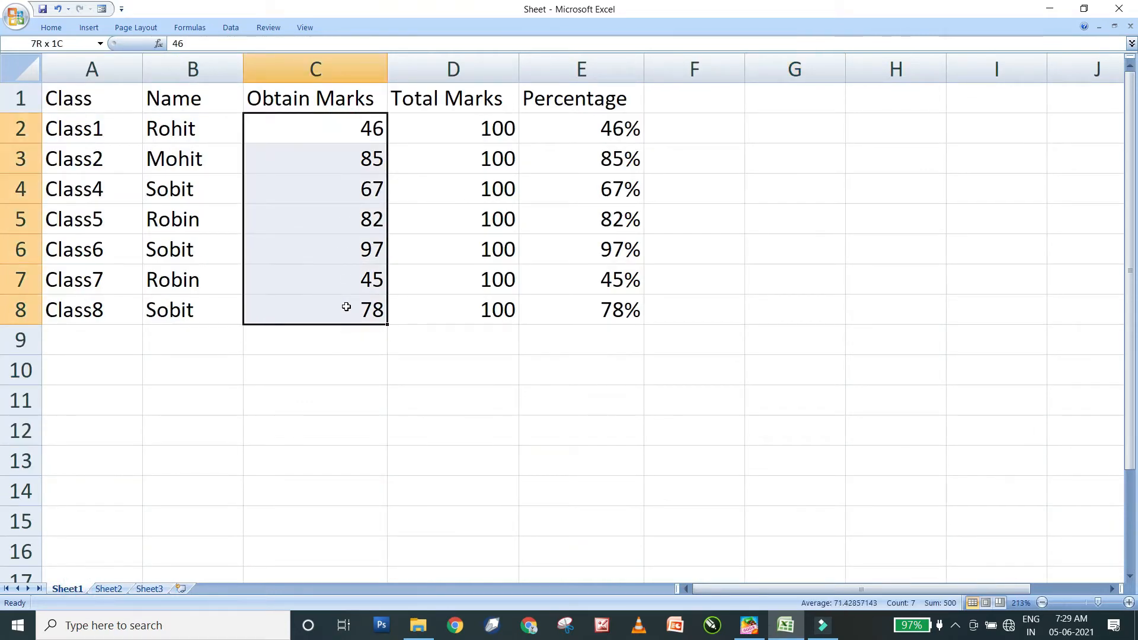
key("Delete")
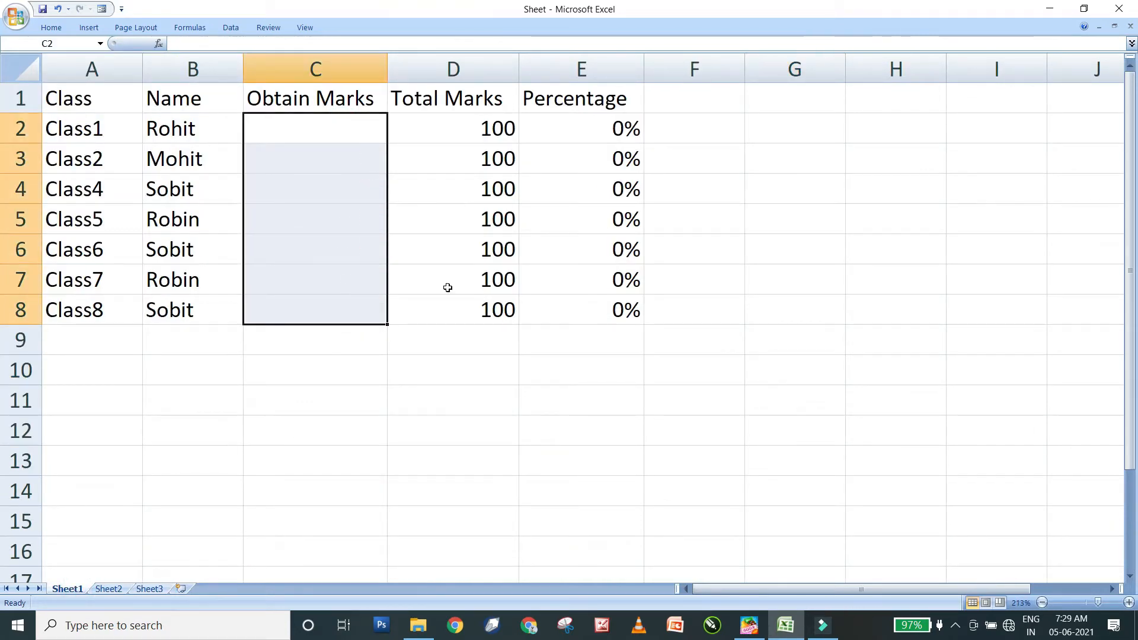
left_click(710, 410)
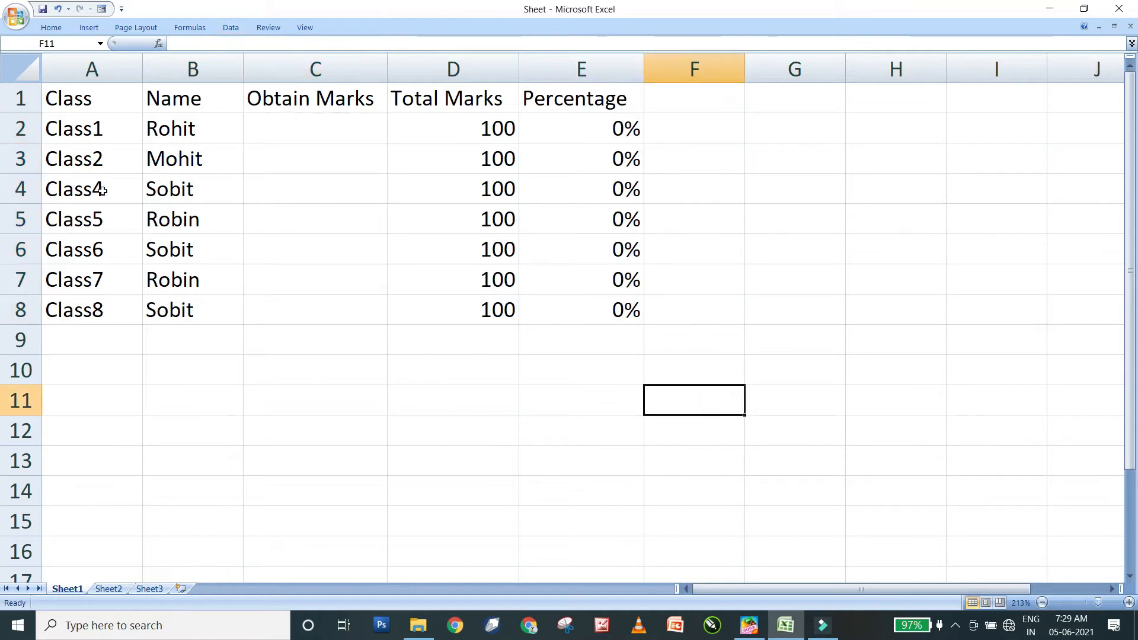
Enter =RANDBETWEEN(30,90) in cell C2 under Obtain Marks and fill the formula down to C8.
left_click(342, 130)
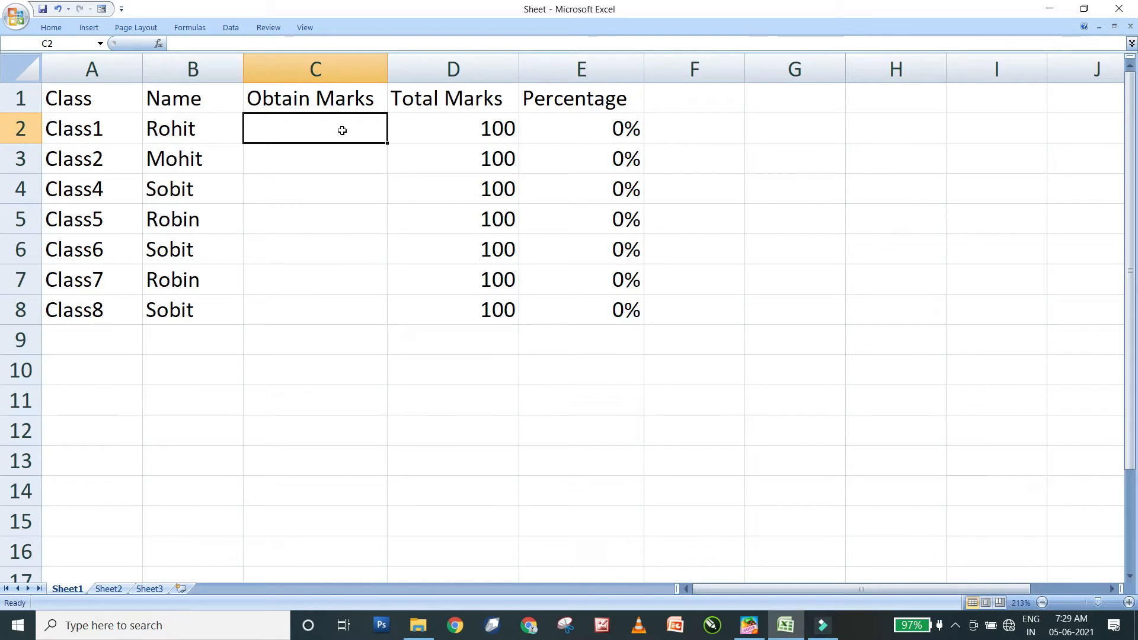
type("=ra")
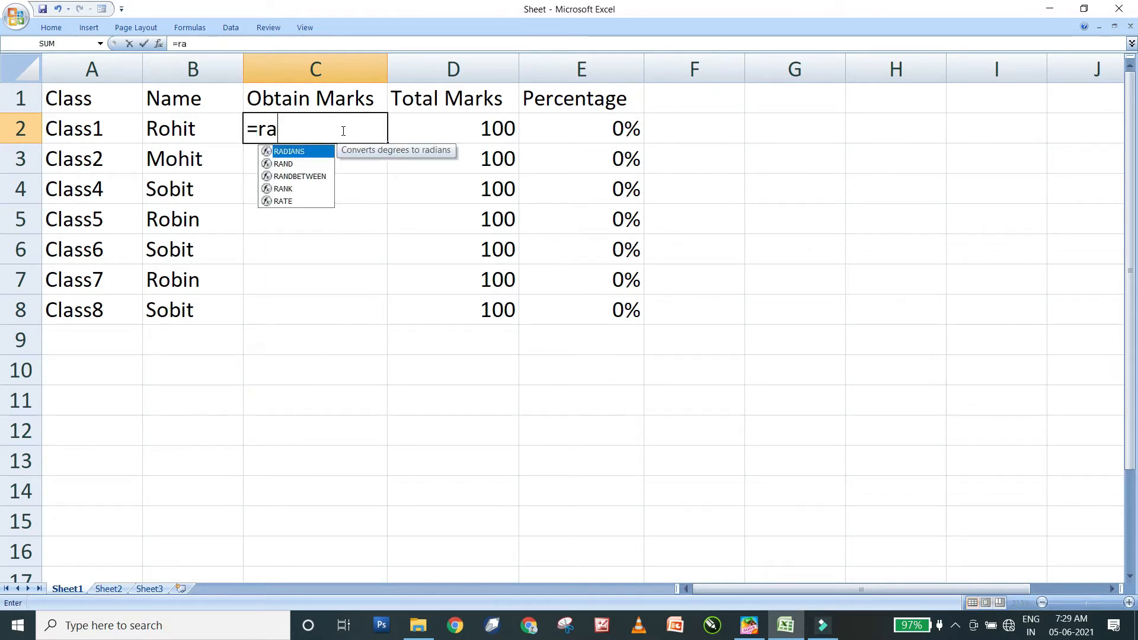
type("ndbetween")
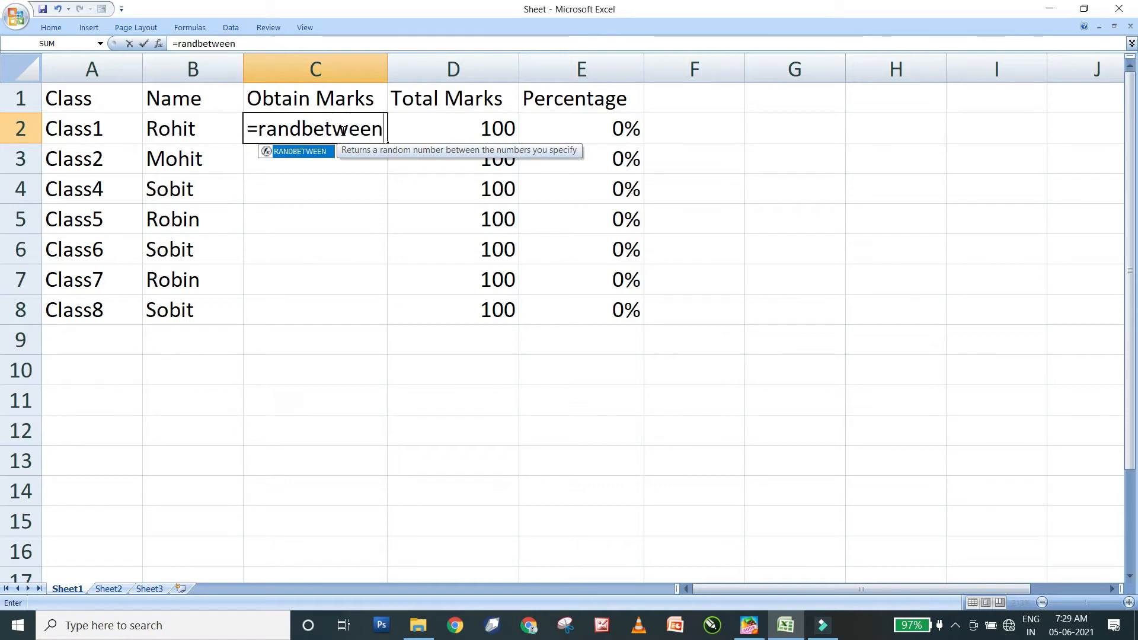
type("(")
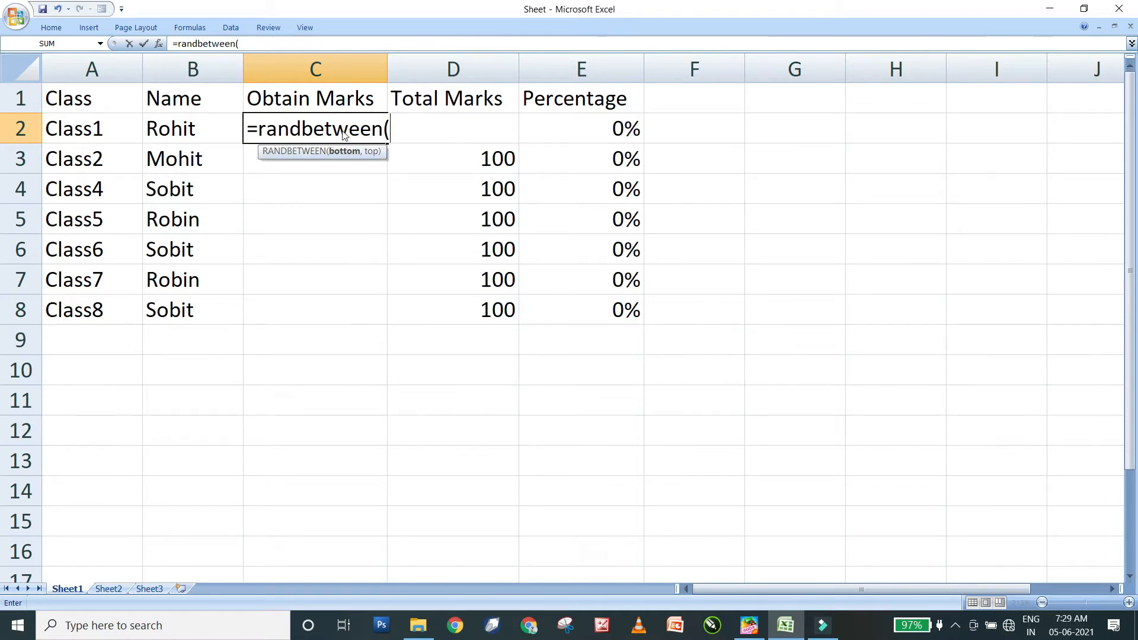
type("30")
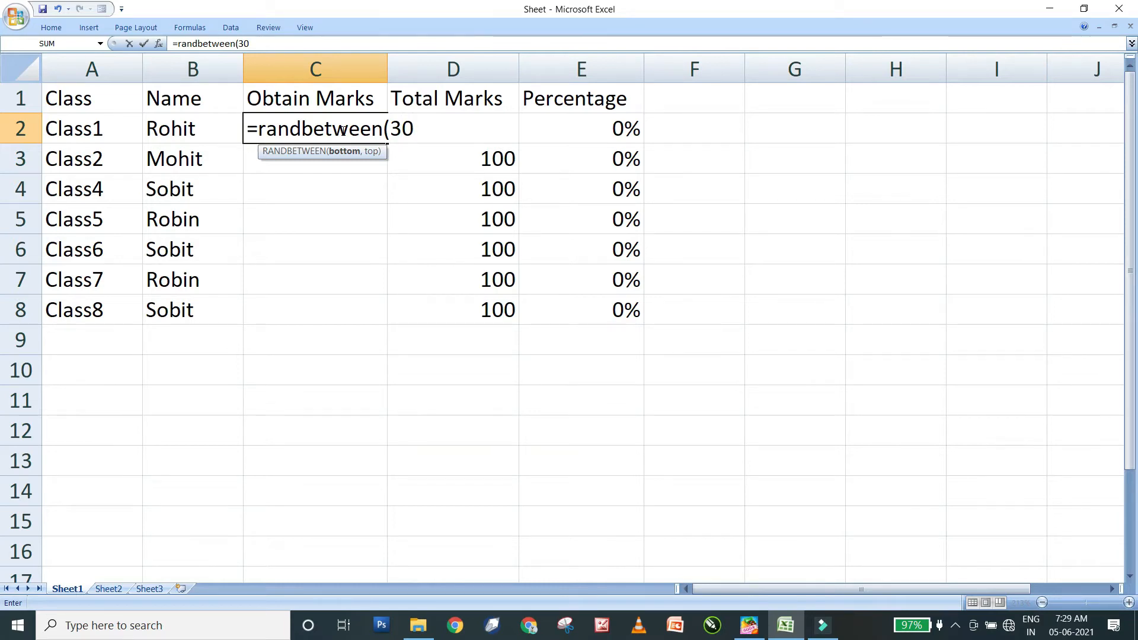
type(",")
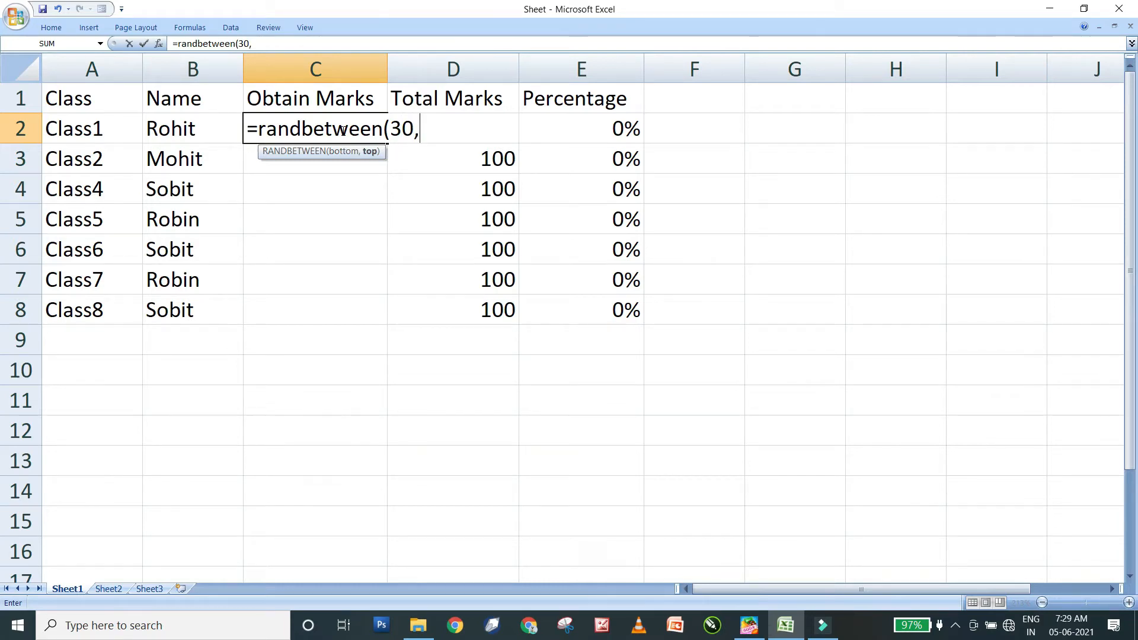
type("90)")
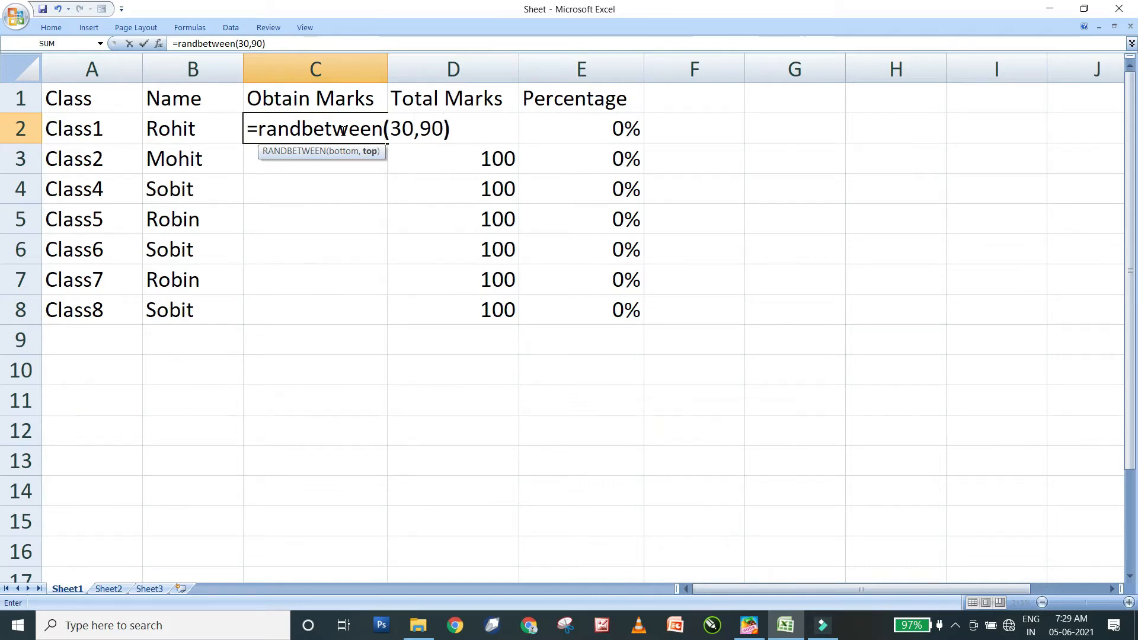
key("Return")
left_click(342, 131)
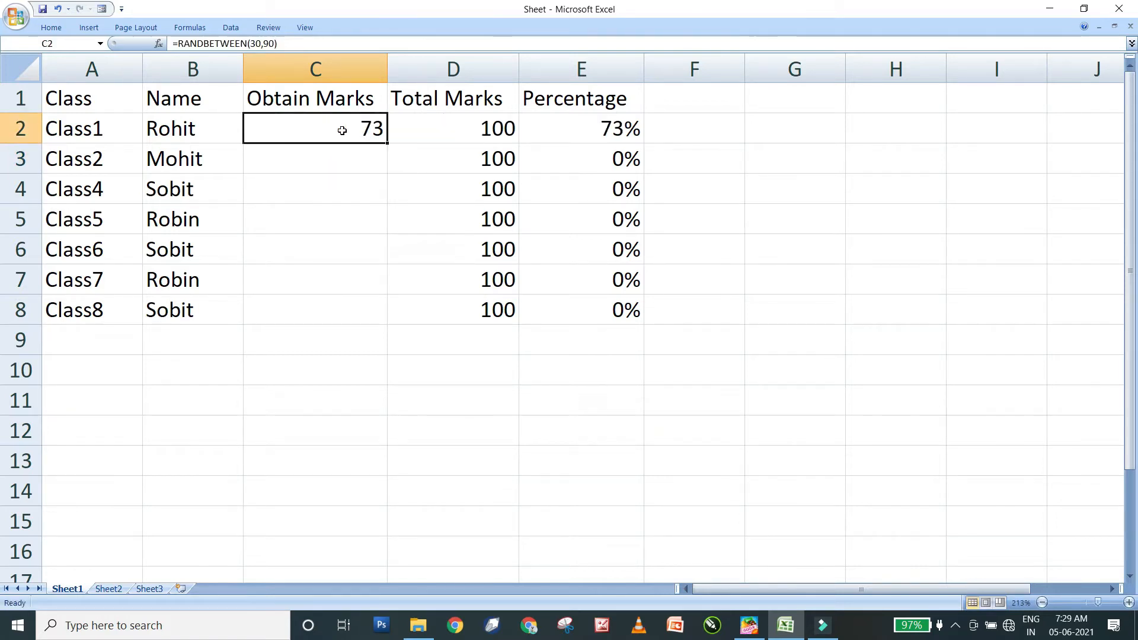
left_click_drag(387, 144, 375, 325)
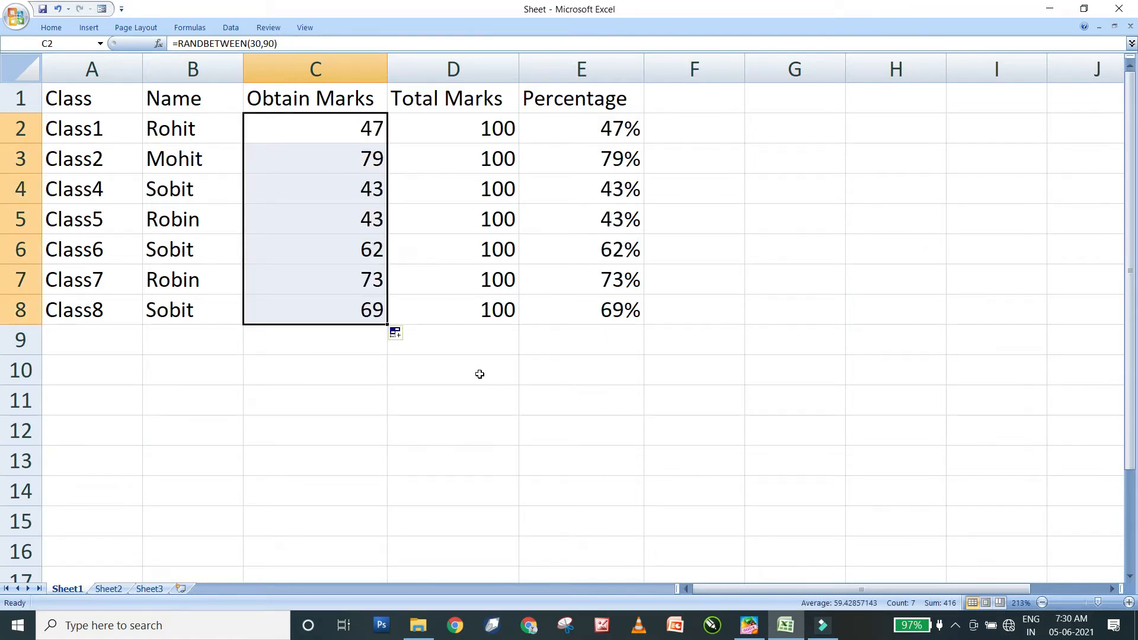
left_click(772, 196)
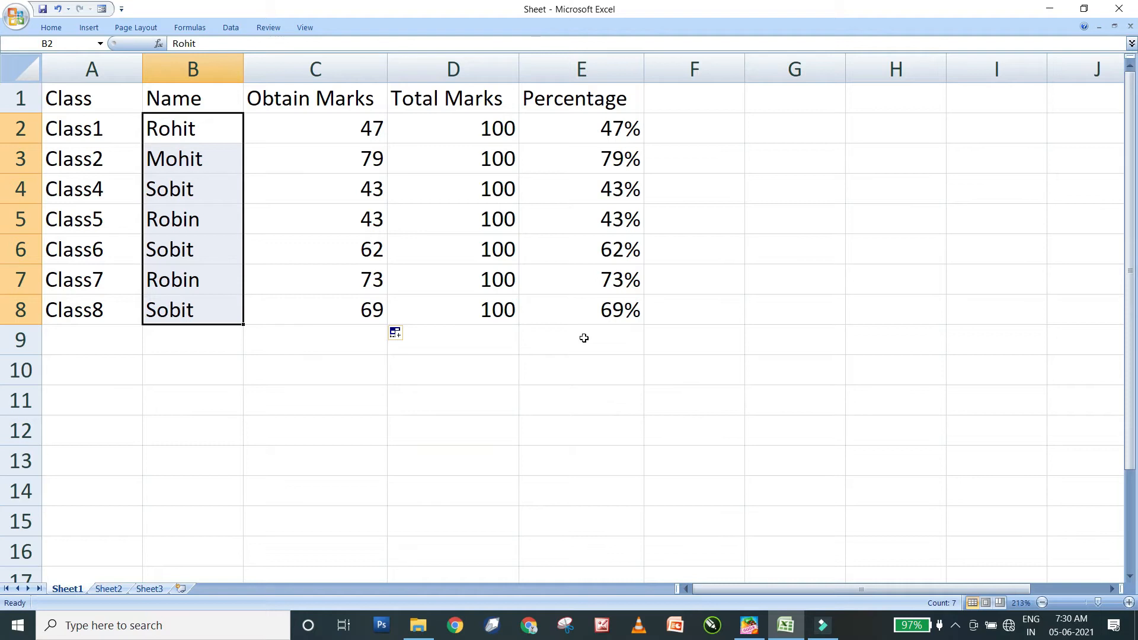
left_click(595, 348)
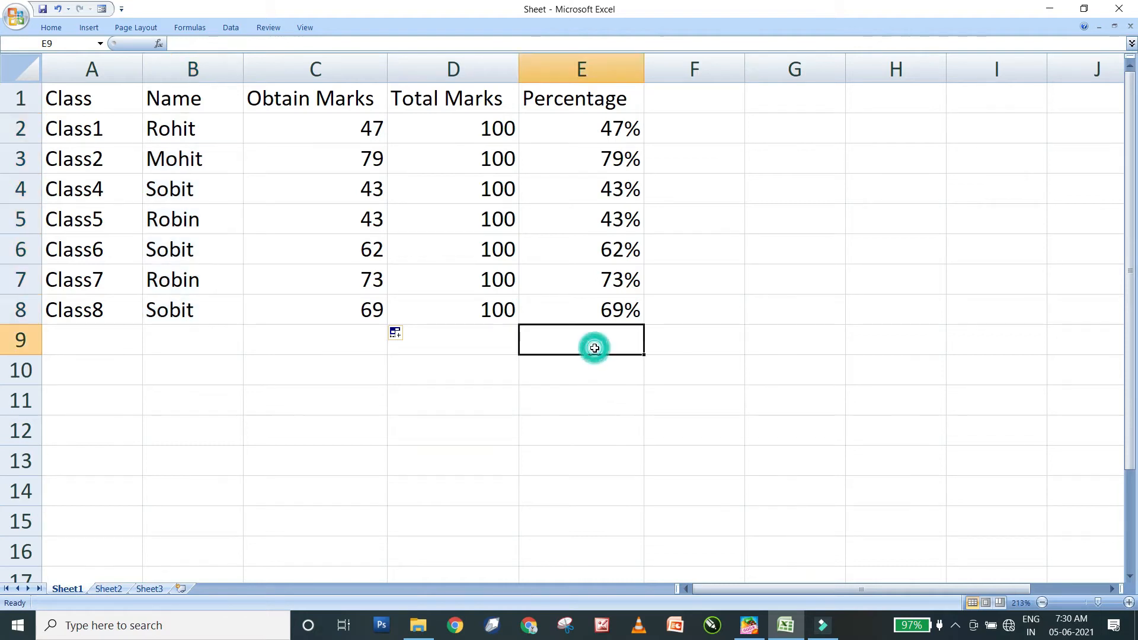
left_click_drag(207, 124, 178, 300)
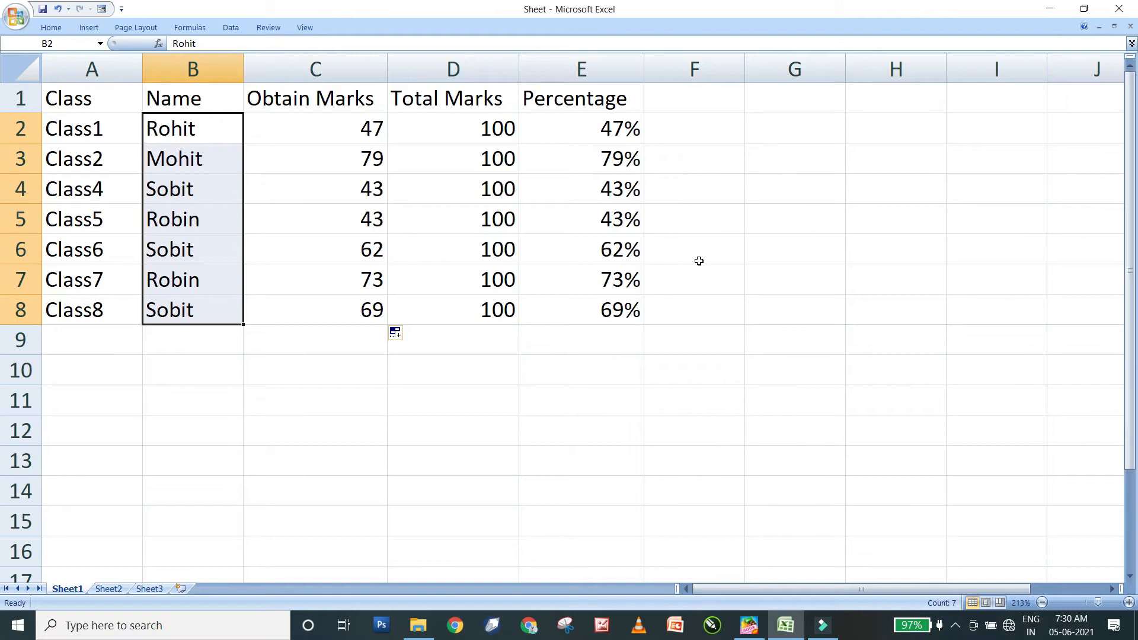
left_click(703, 214)
type("count")
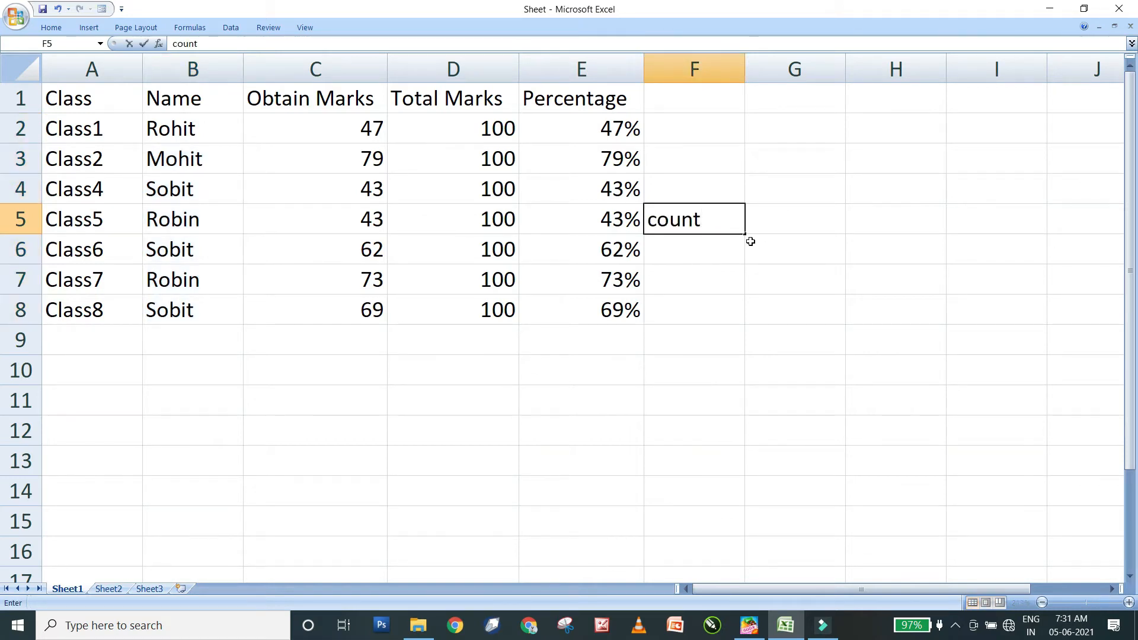
key("BackSpace")
key("BackSpace")
key("BackSpace")
key("BackSpace")
key("BackSpace")
Enter the formula =COUNTIF(B2:B8,B4) in cell F5 to count how often the name in B4 occurs.
type("=")
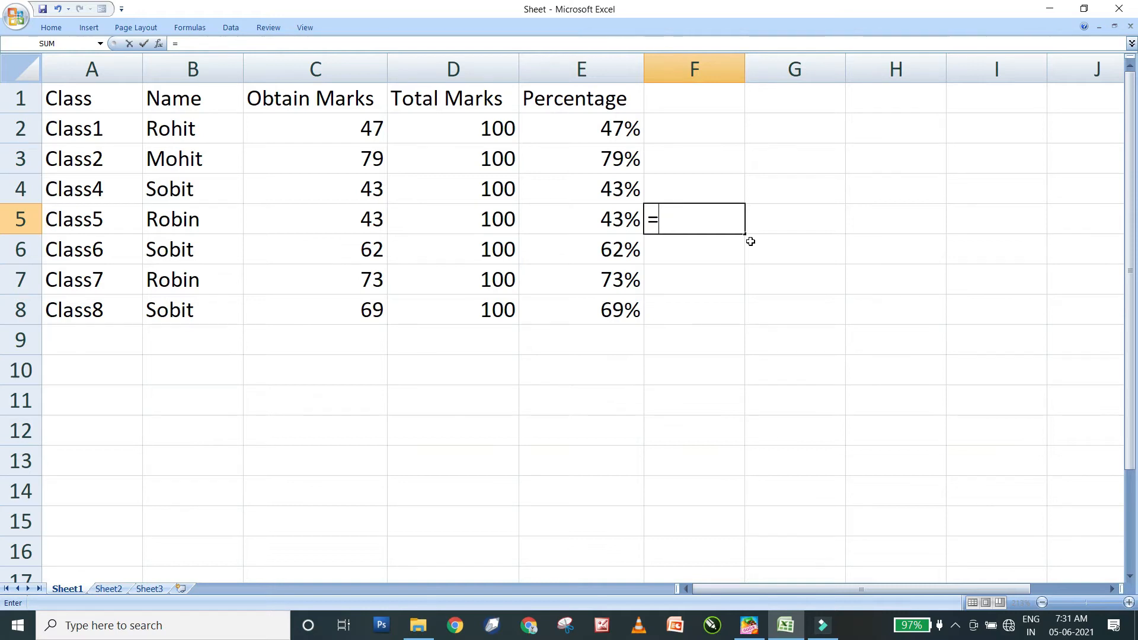
type("count")
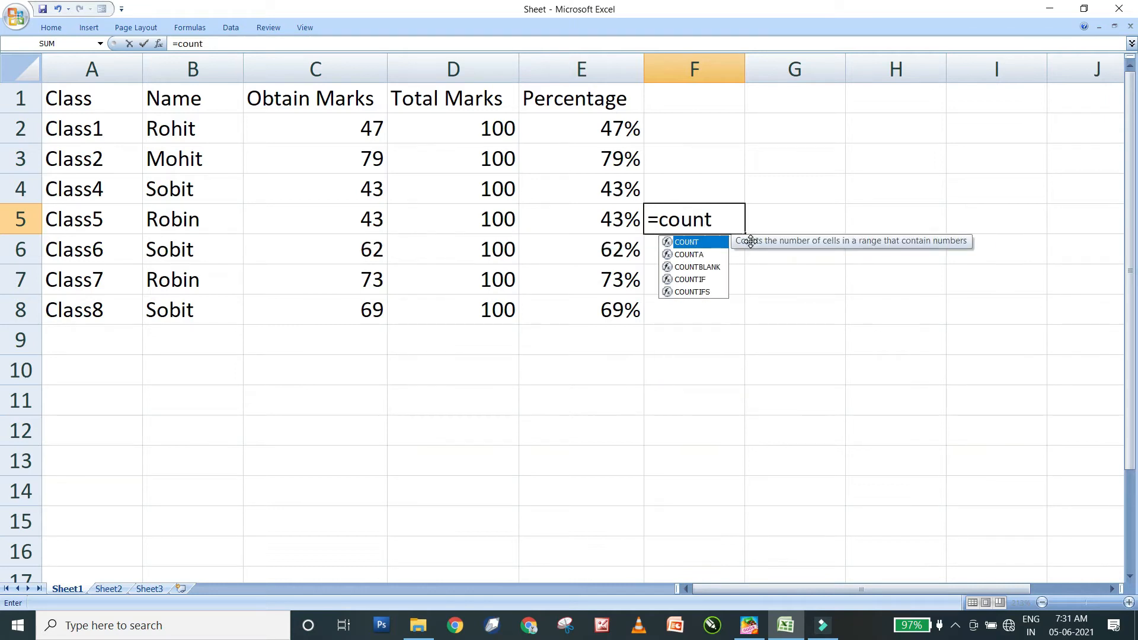
type("if(")
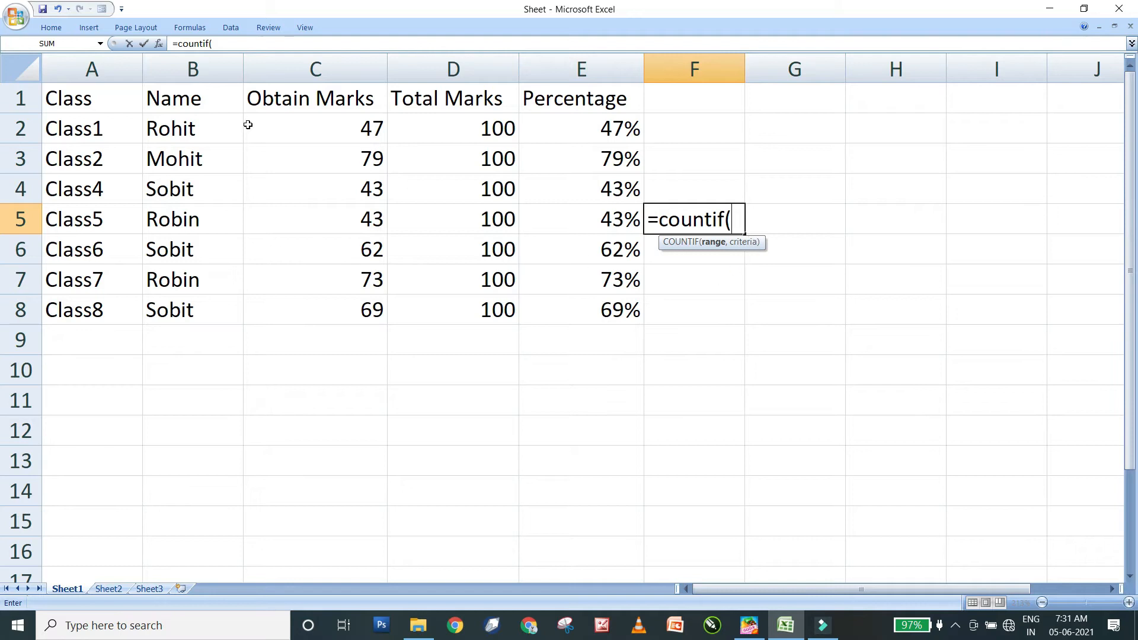
left_click_drag(210, 125, 160, 319)
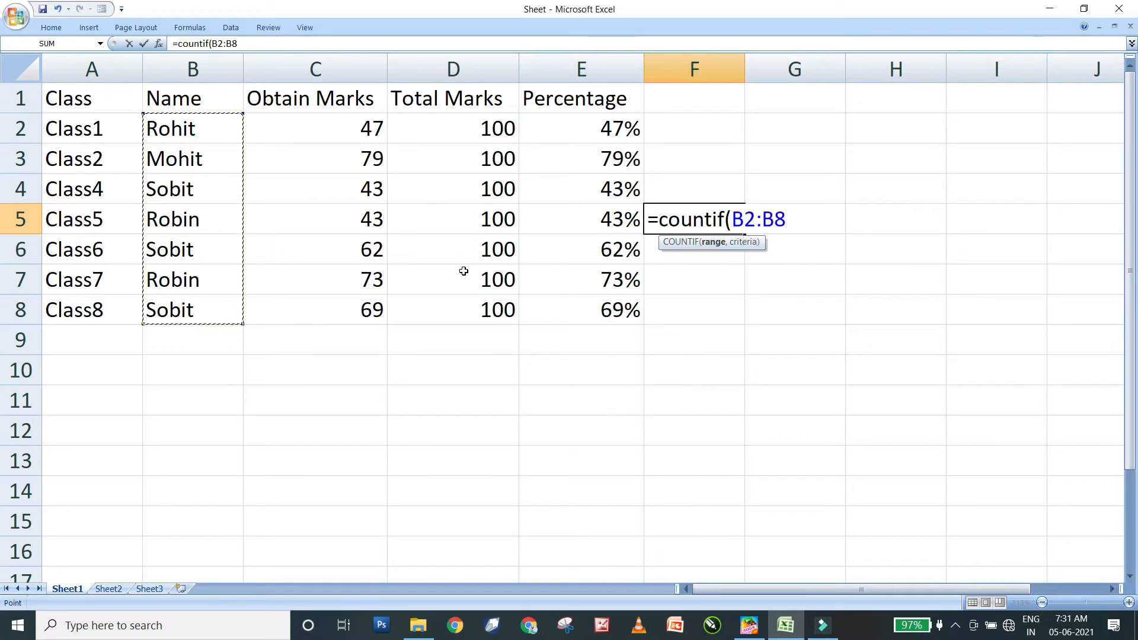
type(",")
left_click(167, 191)
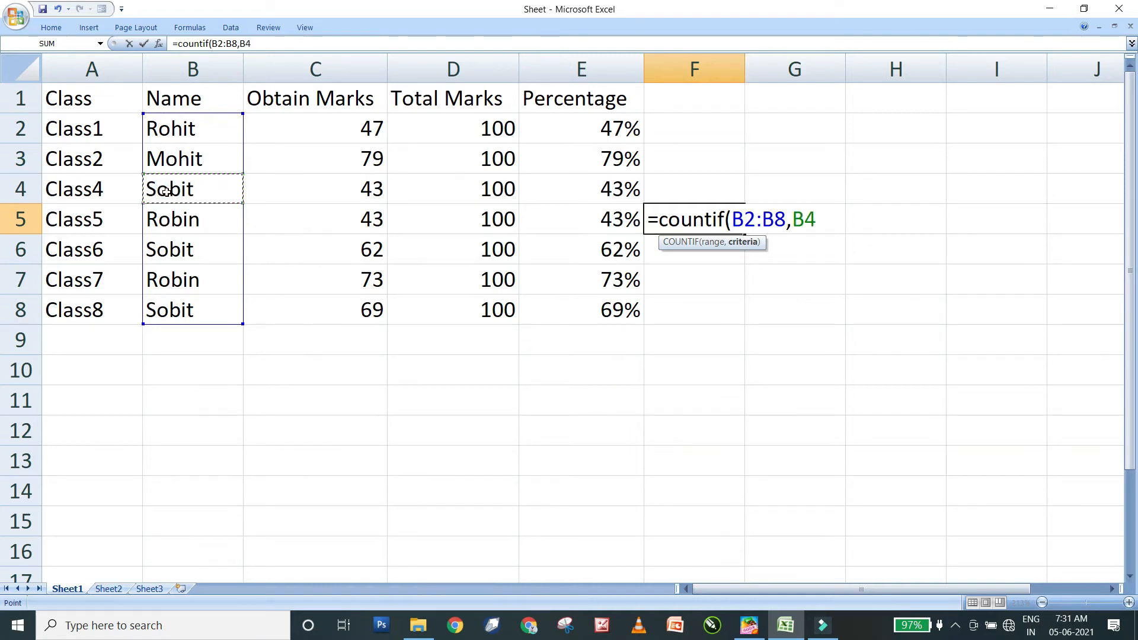
type(")")
key("Return")
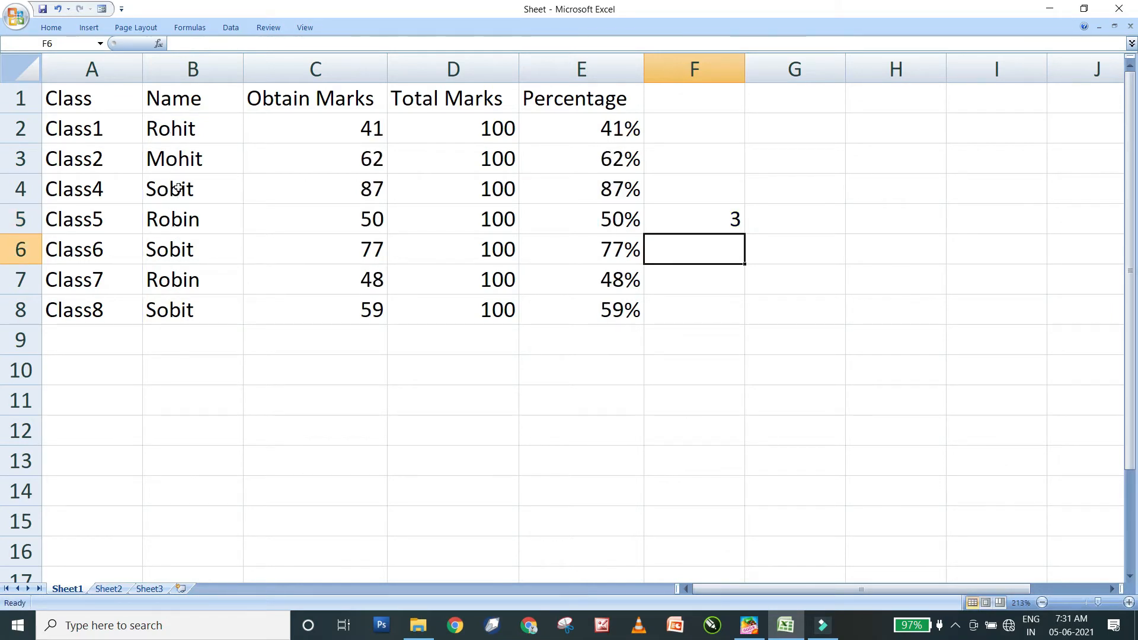
double_click(189, 160)
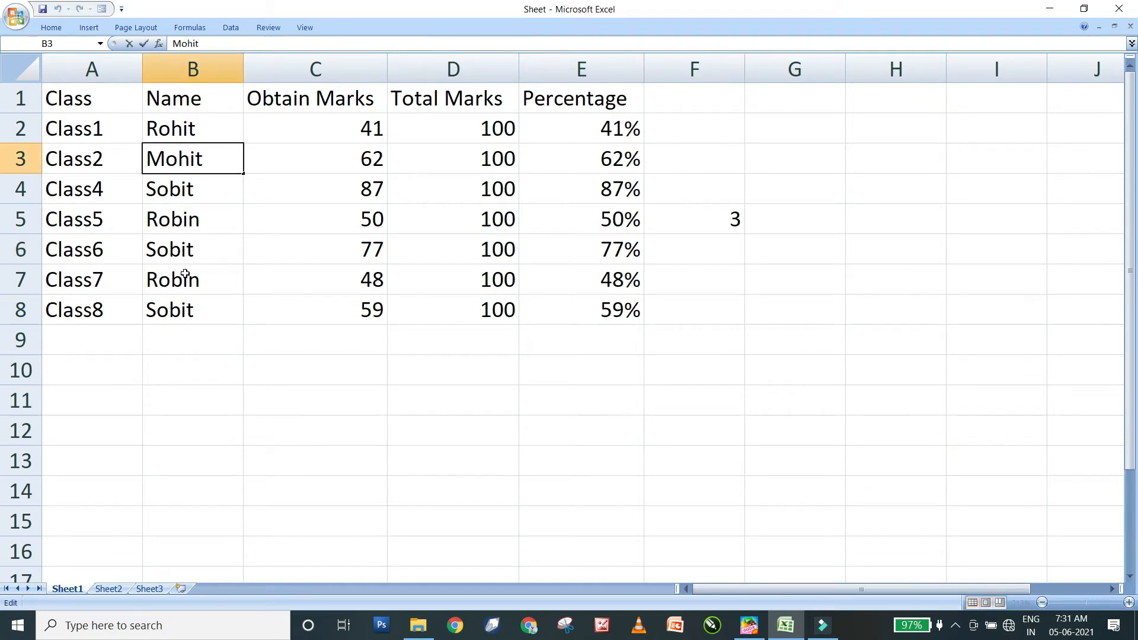
left_click(170, 303)
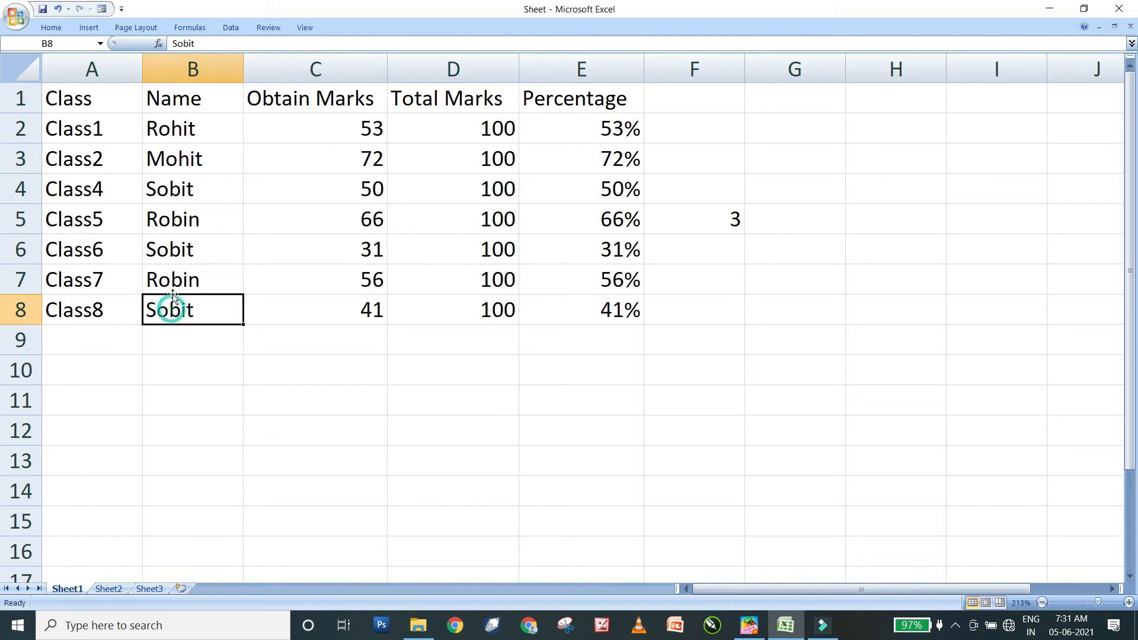
left_click(179, 252)
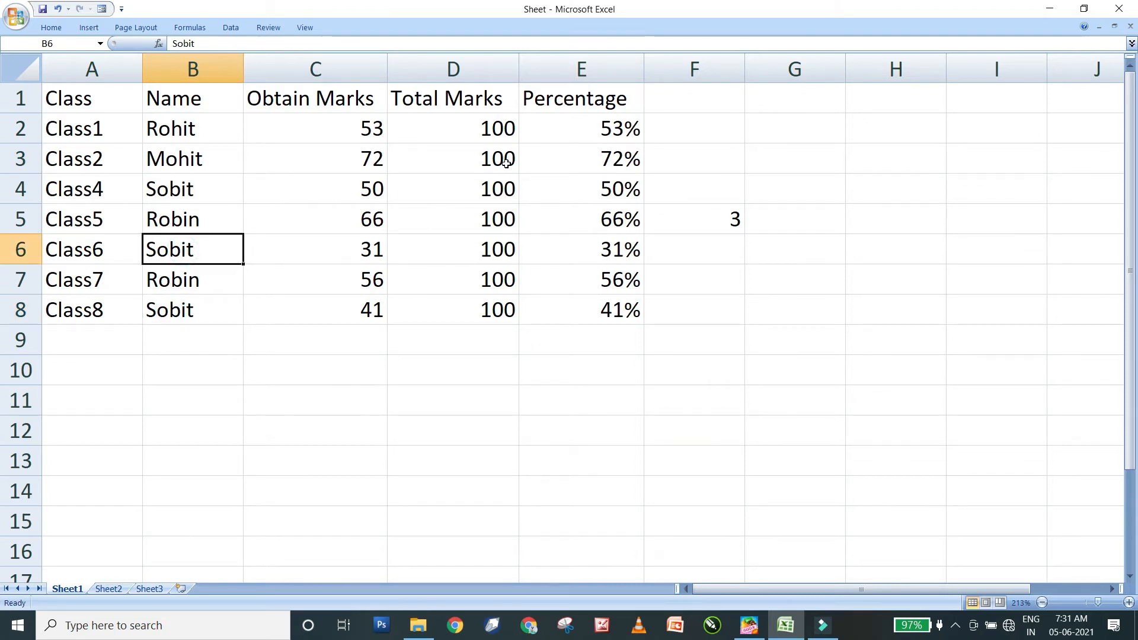
Change the criteria of the COUNTIF formula in F5 to cell B5.
double_click(731, 215)
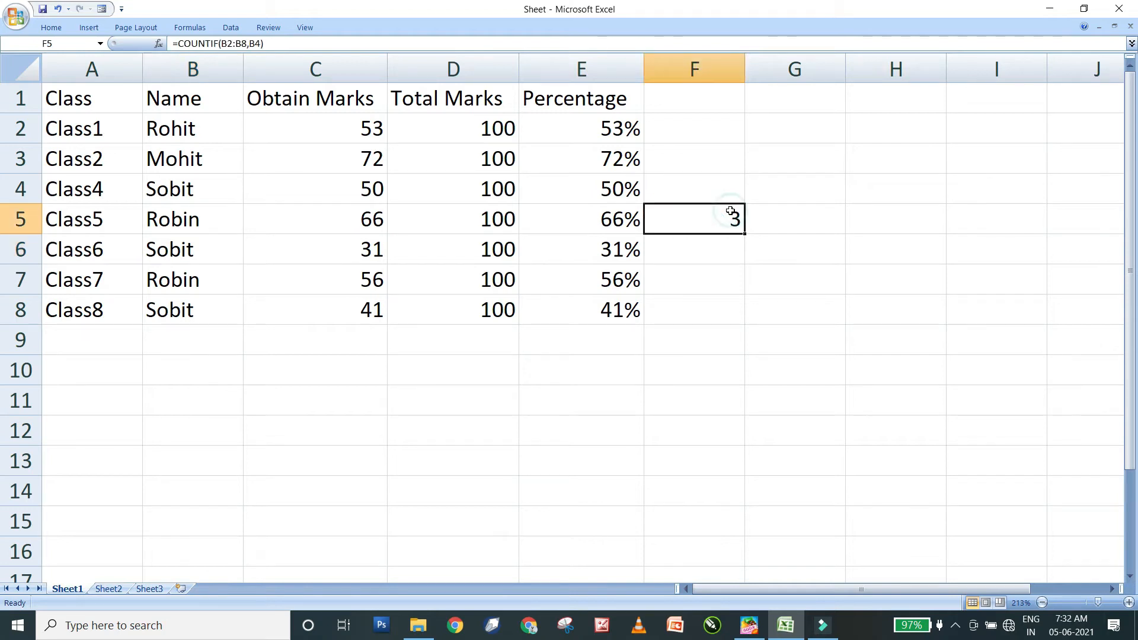
left_click_drag(814, 218, 836, 218)
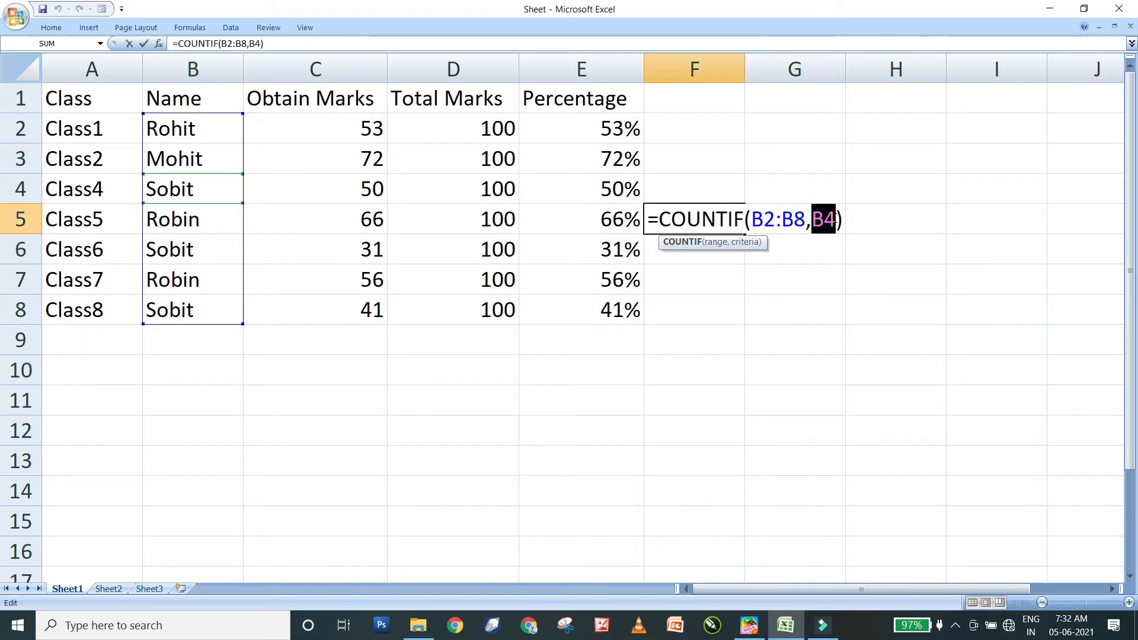
left_click(210, 222)
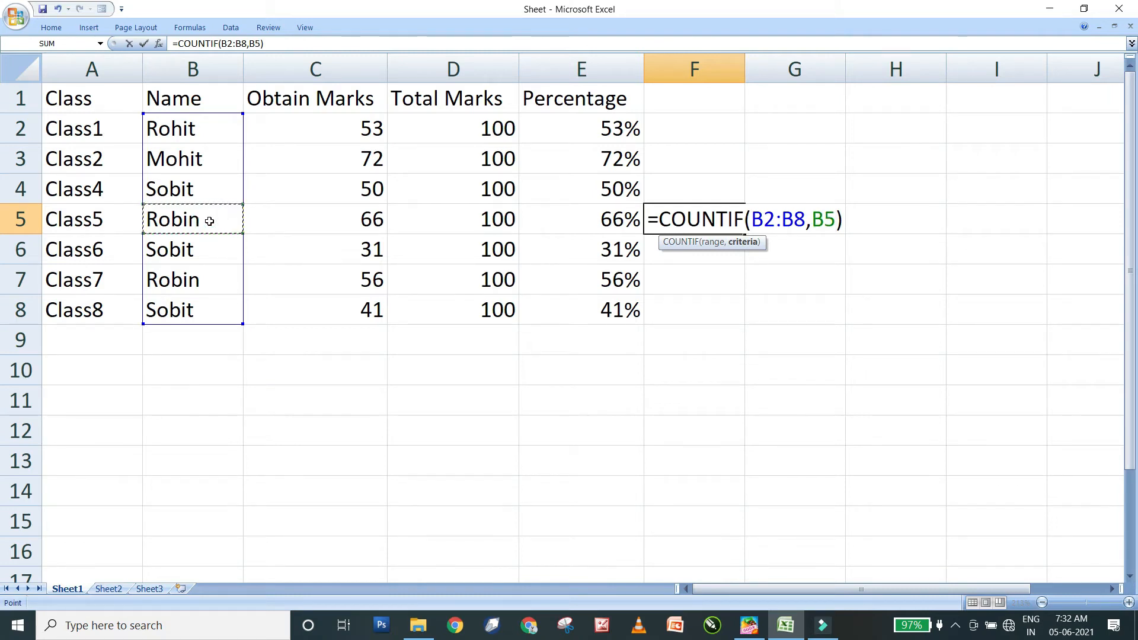
key("Return")
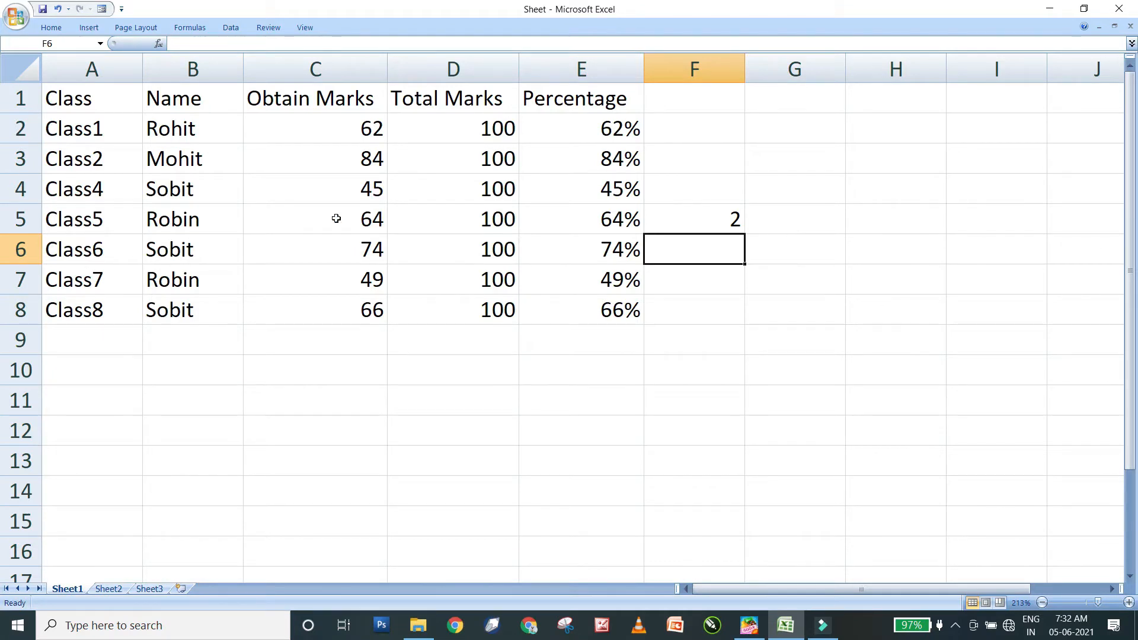
left_click_drag(322, 128, 560, 309)
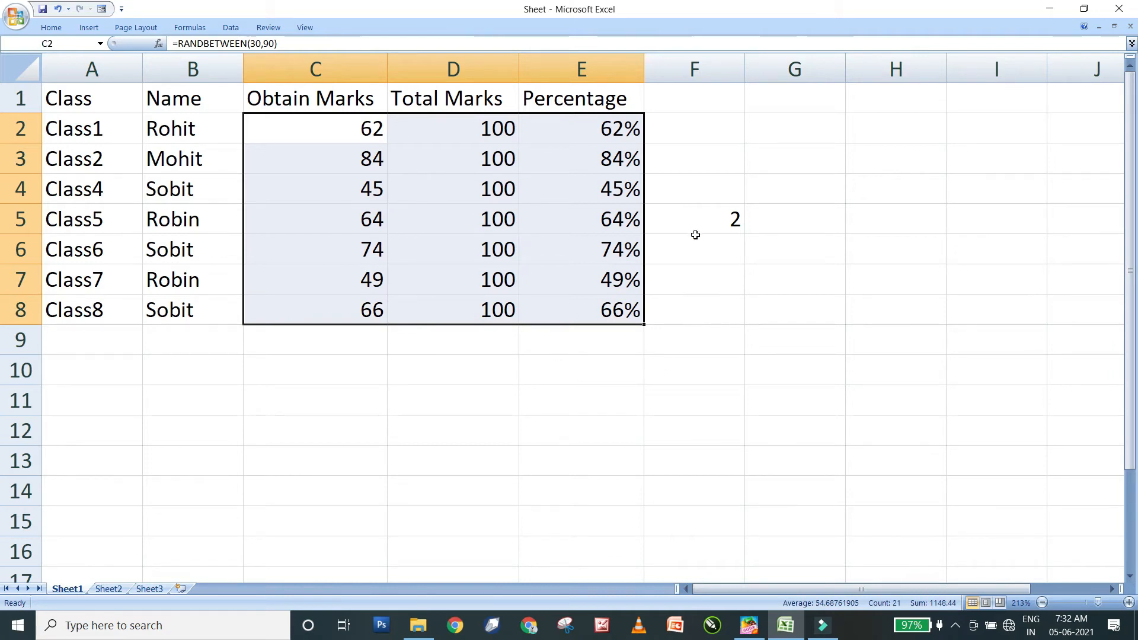
left_click(310, 138)
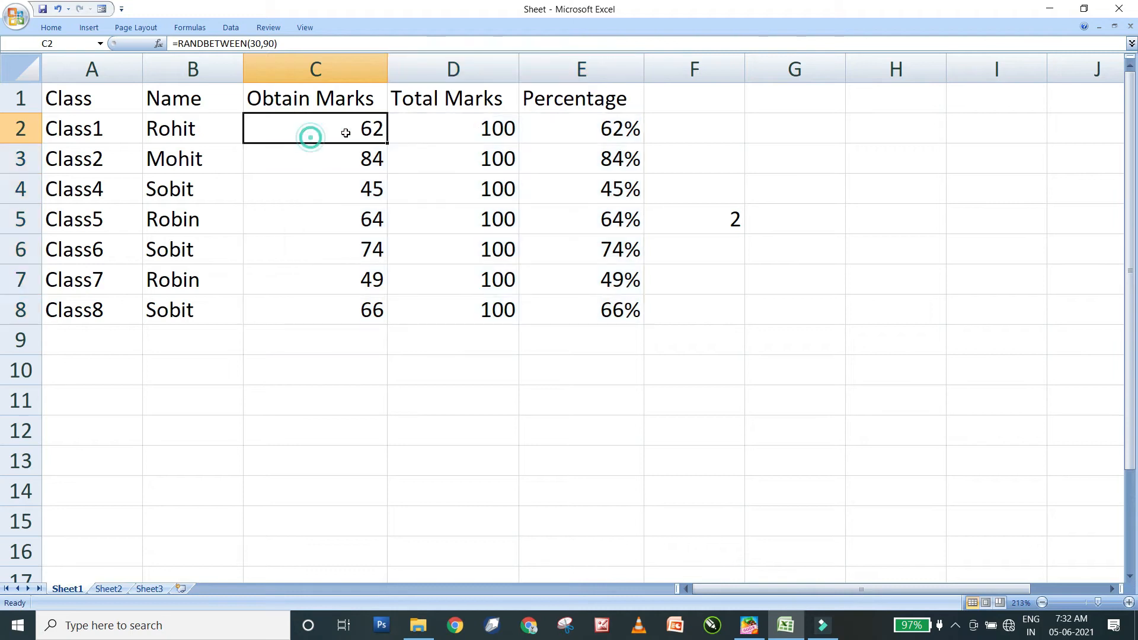
left_click(416, 126)
left_click(554, 136)
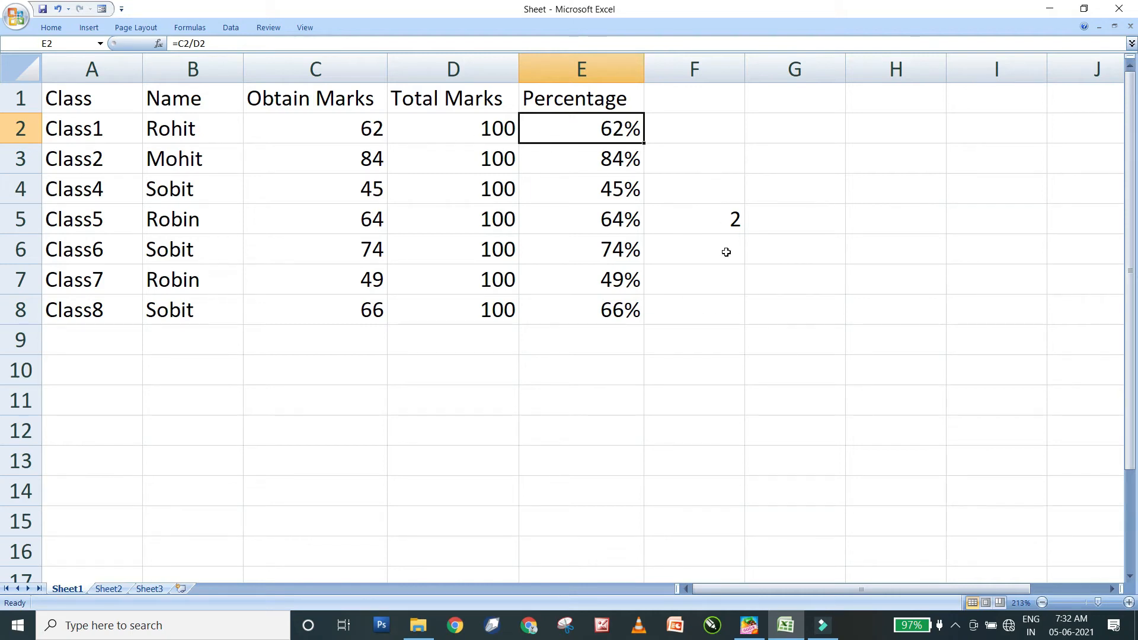
Enter the formula =COUNT(C2:C8,D2:D8,E2:E8) in cell F7 to count the numeric cells of the three columns.
left_click(726, 285)
type("=count")
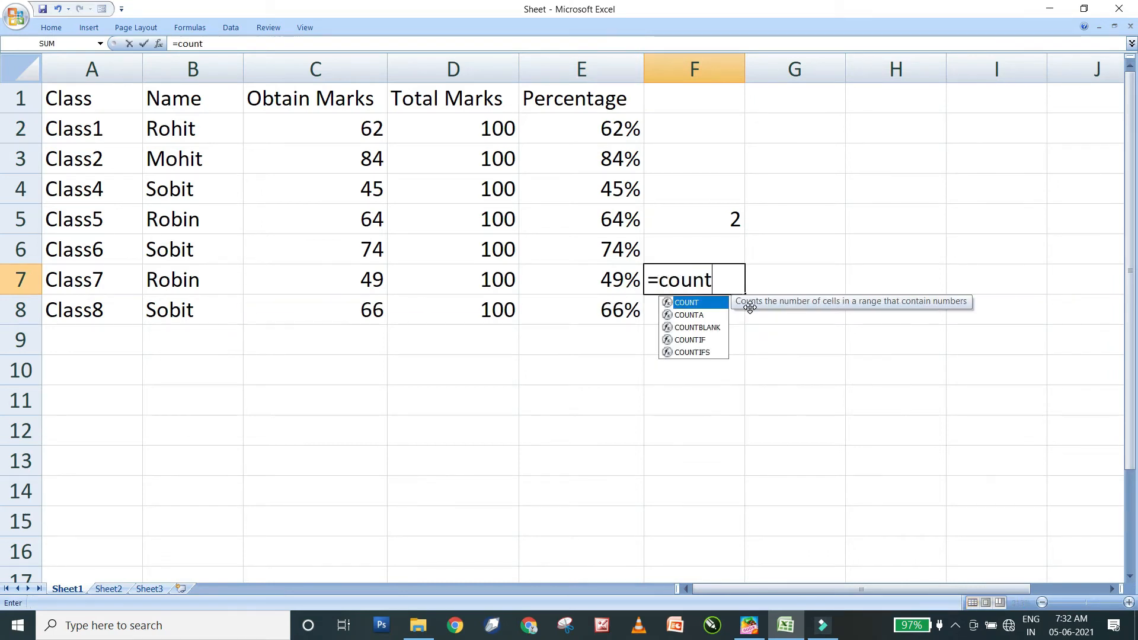
type("(")
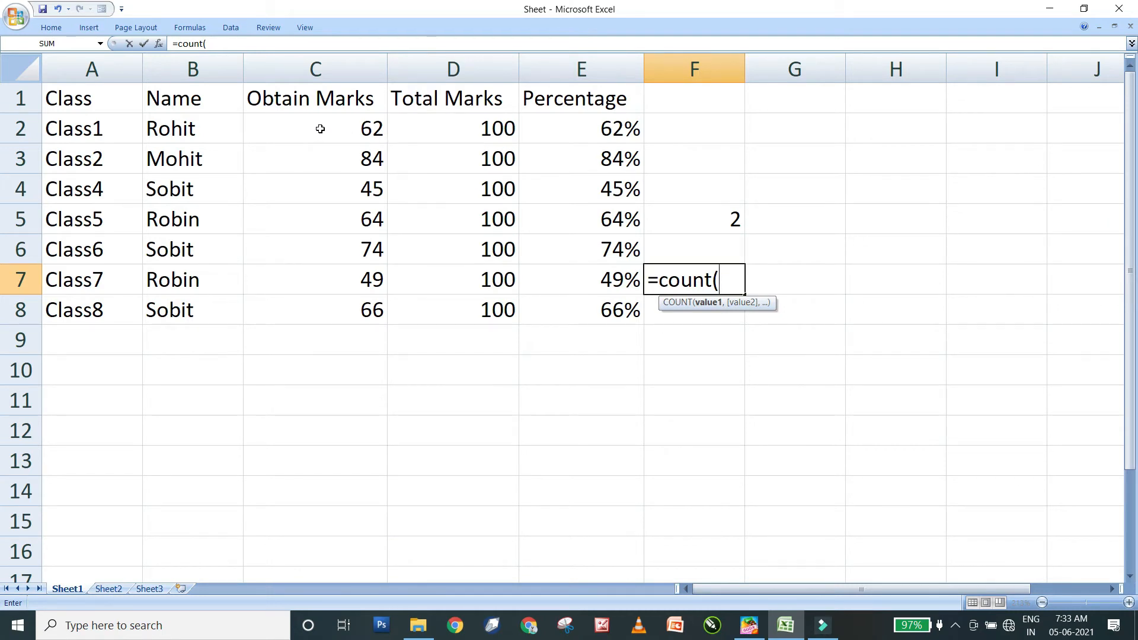
left_click_drag(320, 129, 339, 306)
type(",")
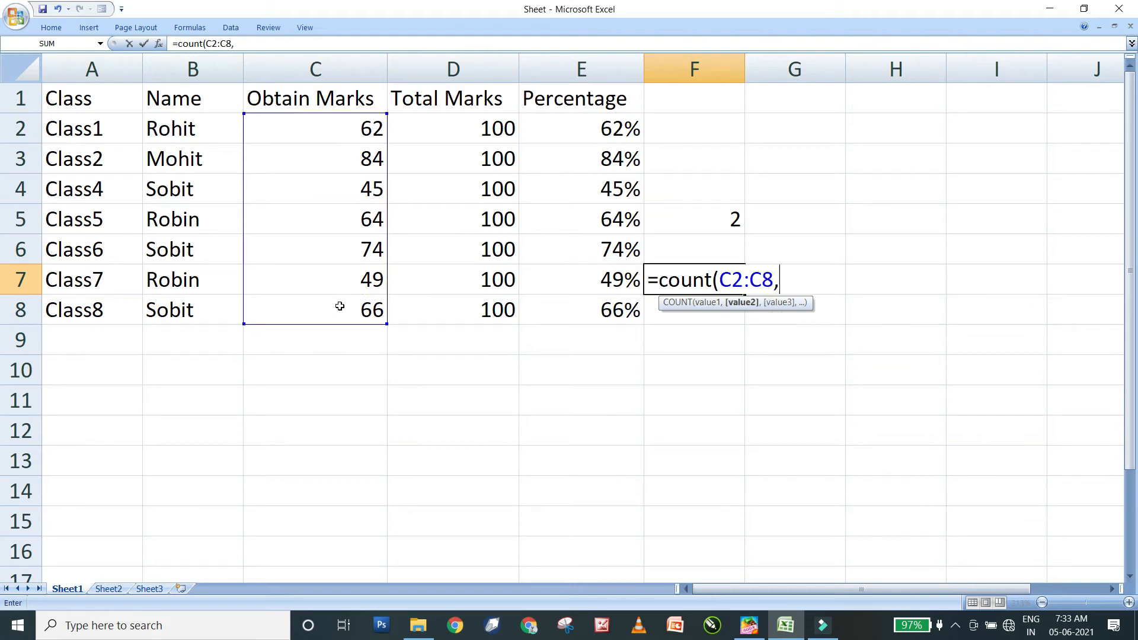
left_click_drag(452, 130, 459, 308)
type(",")
left_click_drag(574, 122, 604, 327)
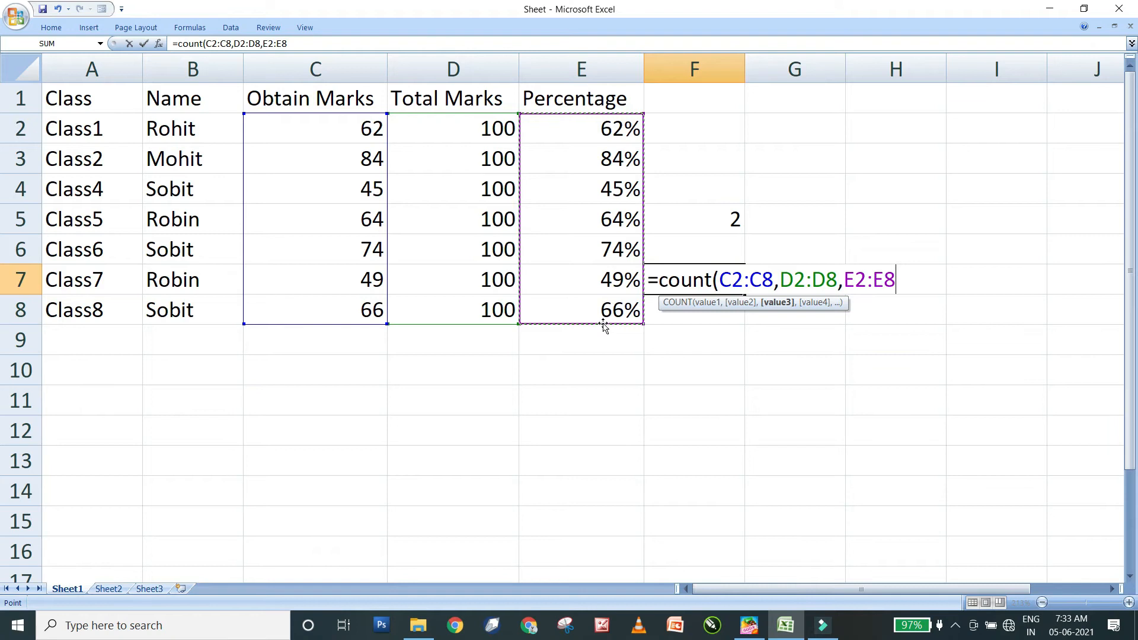
type(")")
key("Return")
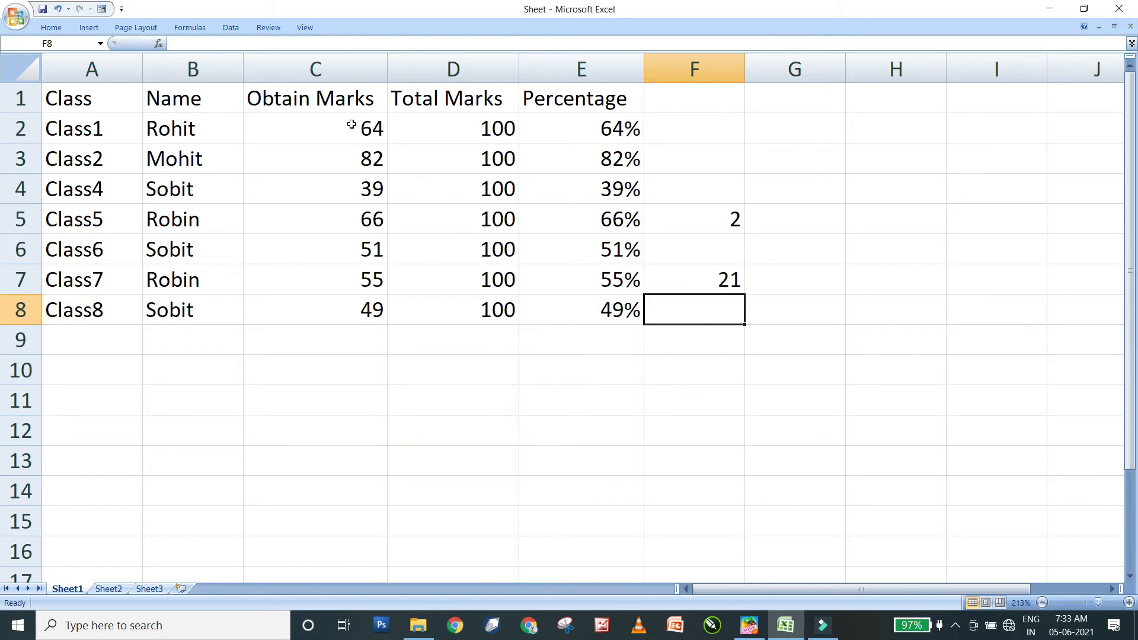
Examine the Obtain Marks entries one by one from C2 down to C8.
left_click(315, 126)
left_click(320, 170)
left_click(320, 190)
left_click(331, 231)
left_click(330, 248)
left_click(338, 280)
left_click(340, 316)
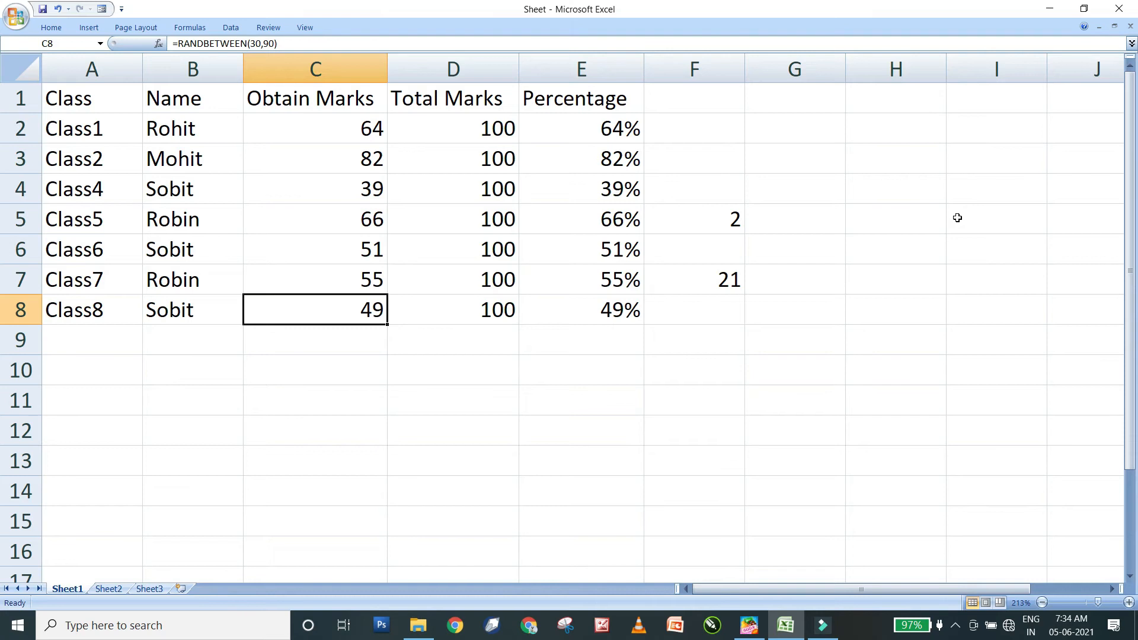
Switch to Sheet2 and enter Pre Exam Marks of 46 in C2 and 6 in C3.
left_click(102, 590)
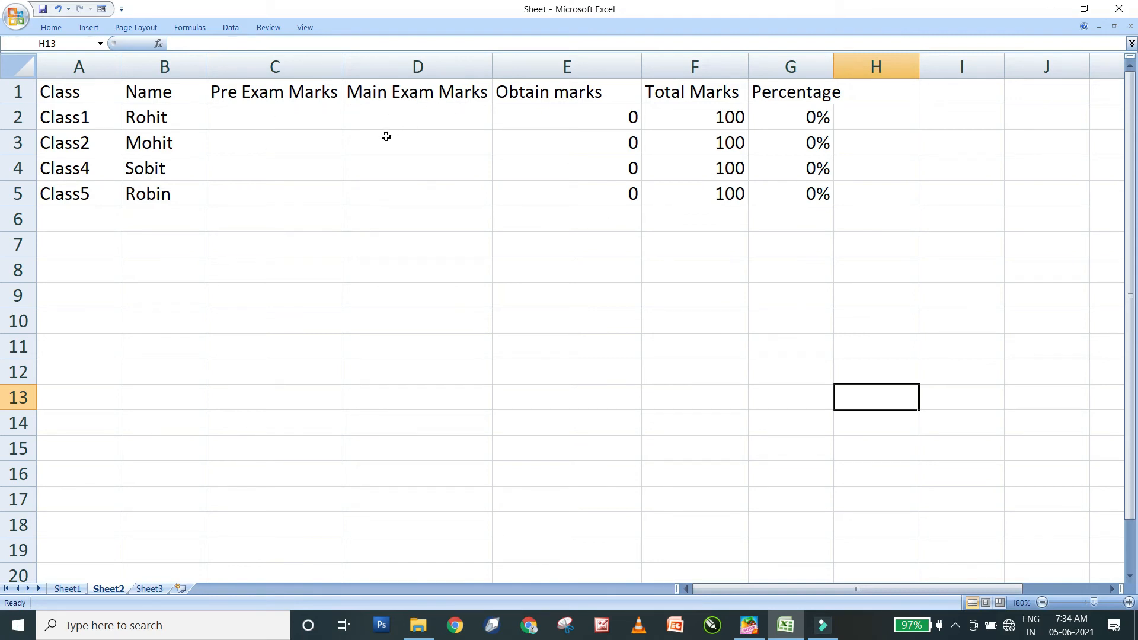
left_click(317, 122)
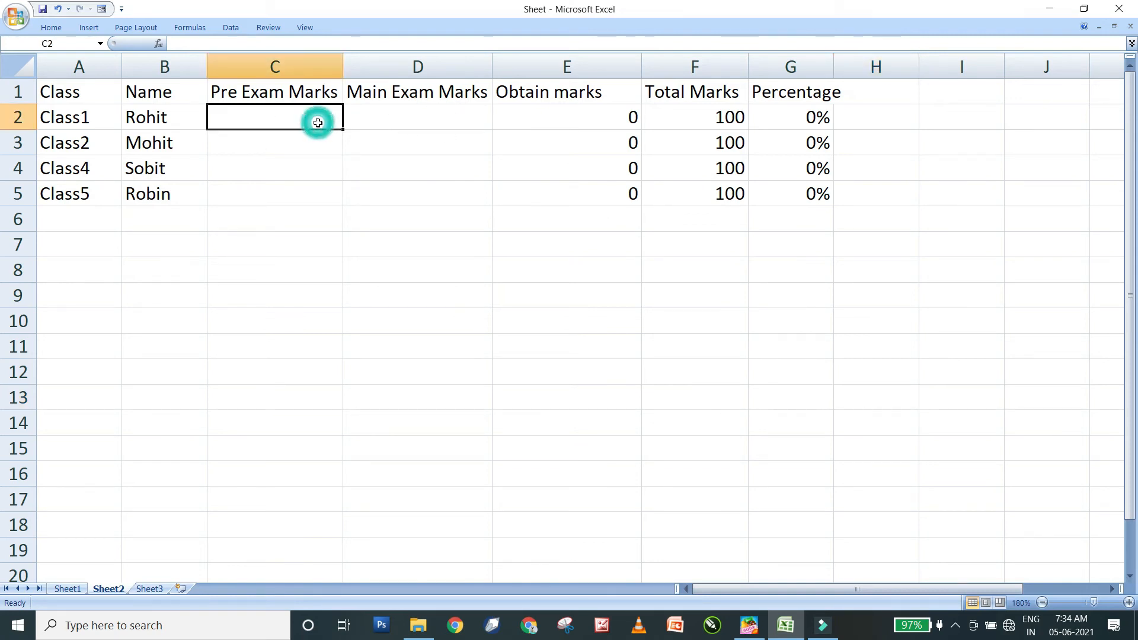
type("46")
key("Return")
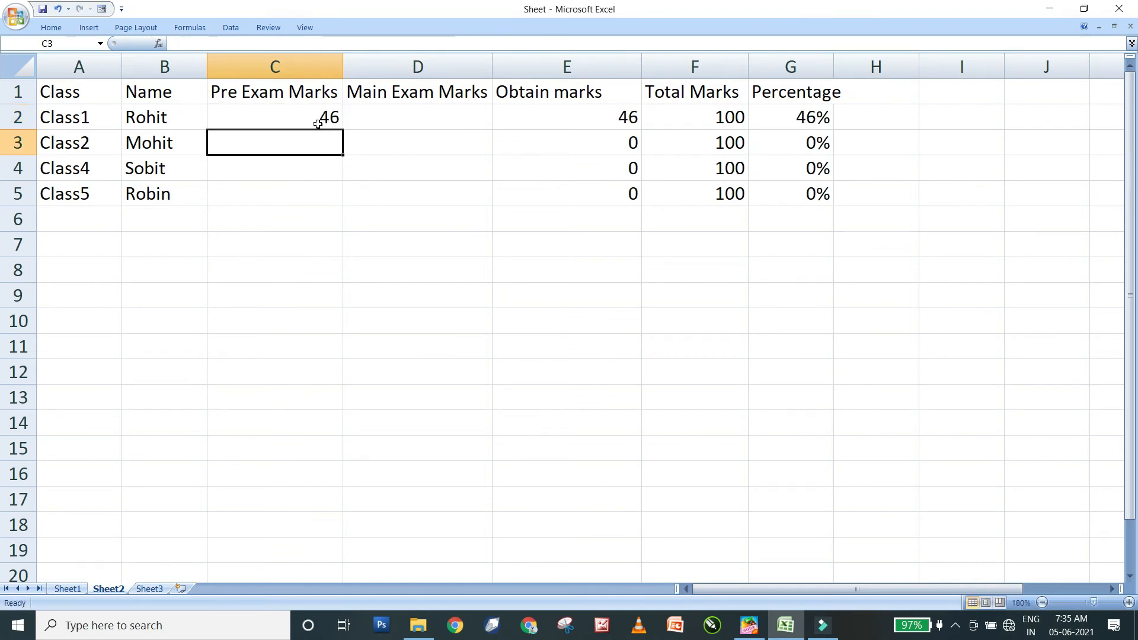
type("6")
key("Return")
Set the Pre Exam Marks in C2 to 42 and enter 64 as the Main Exam Marks in D2.
double_click(318, 122)
key("BackSpace")
type("26")
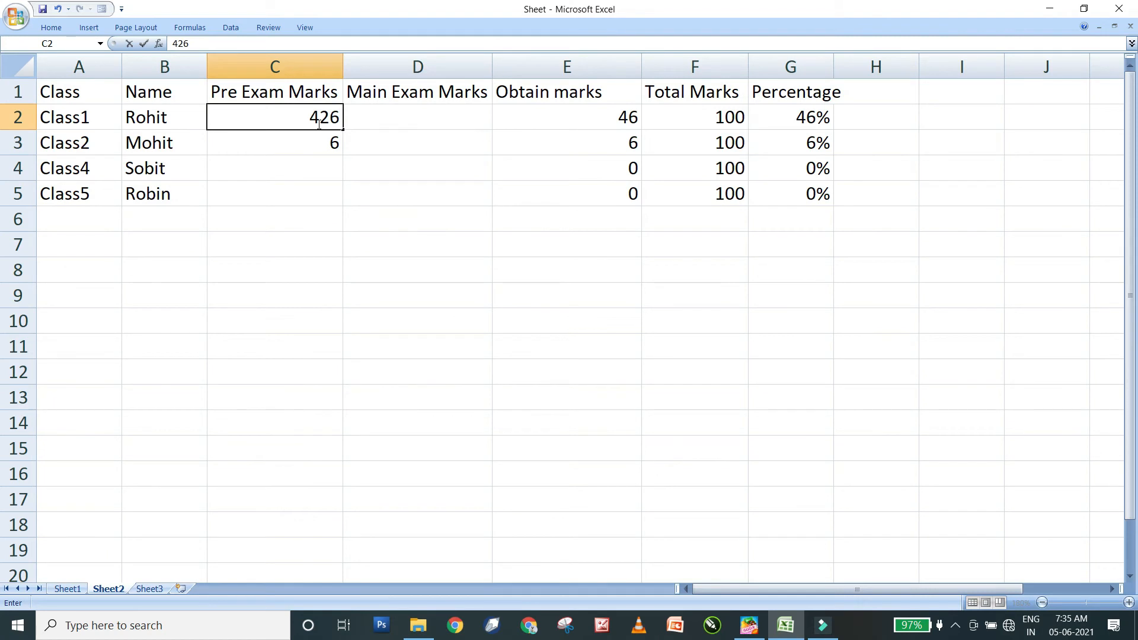
key("BackSpace")
key("Tab")
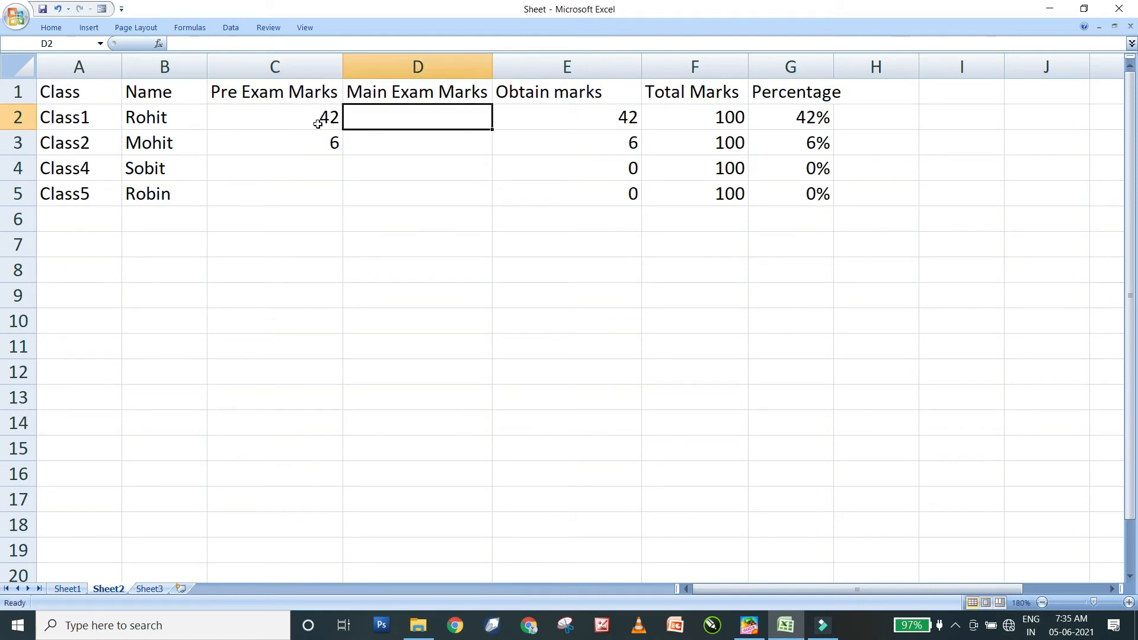
type("64")
key("Return")
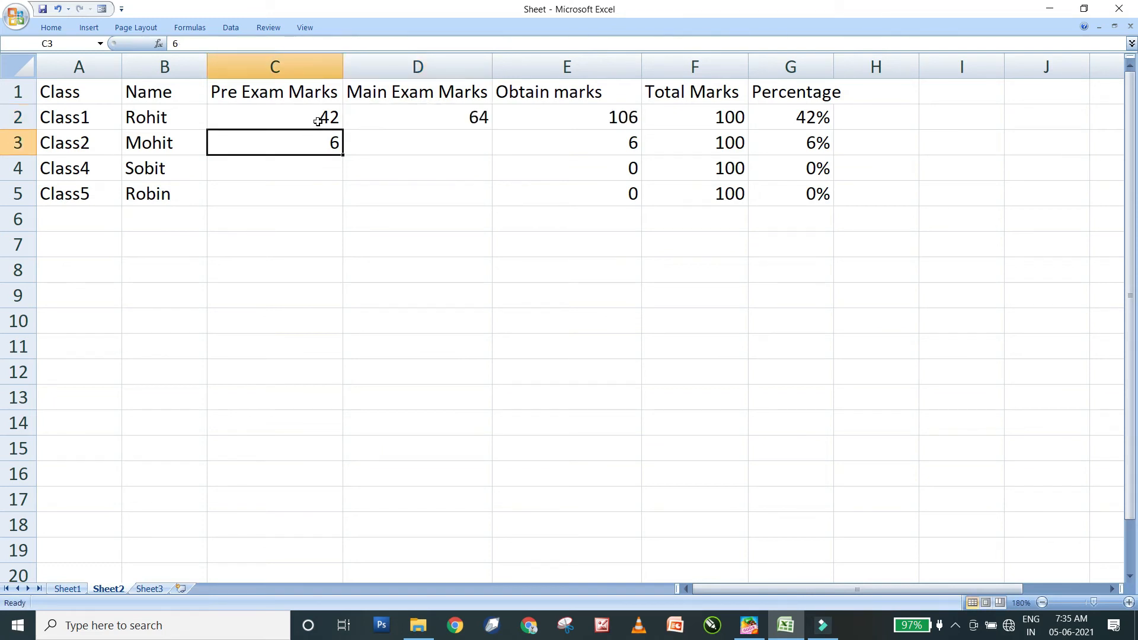
Select C2:D5 and enter the marks 78, 46, 646, 46, 4 and 646 row by row in C2 through D4.
left_click_drag(313, 115, 393, 197)
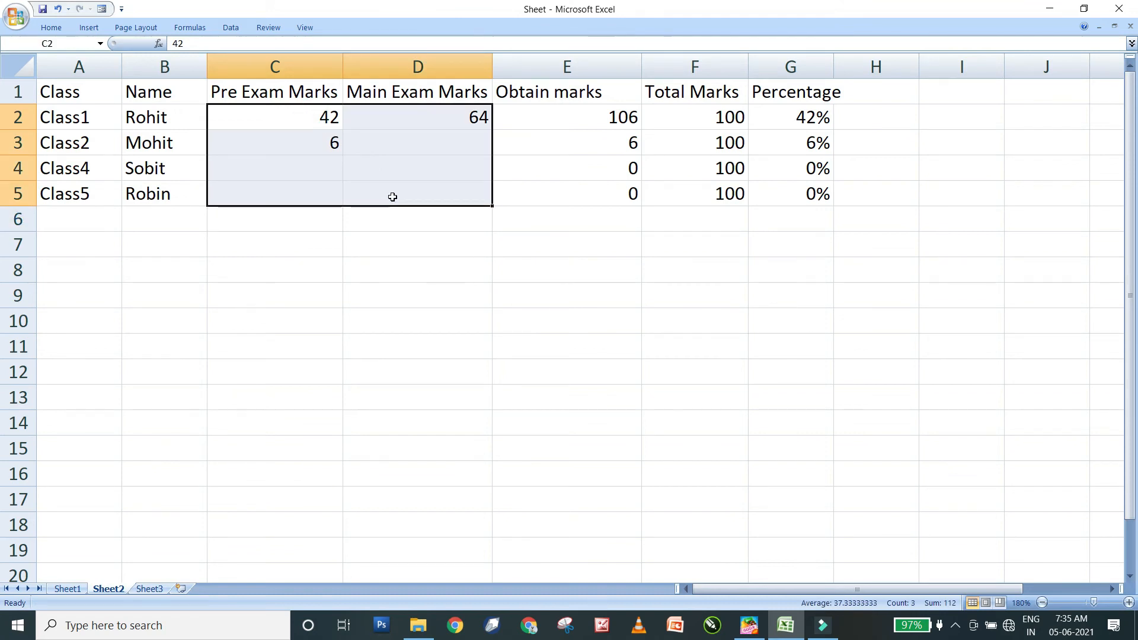
type("78")
key("Tab")
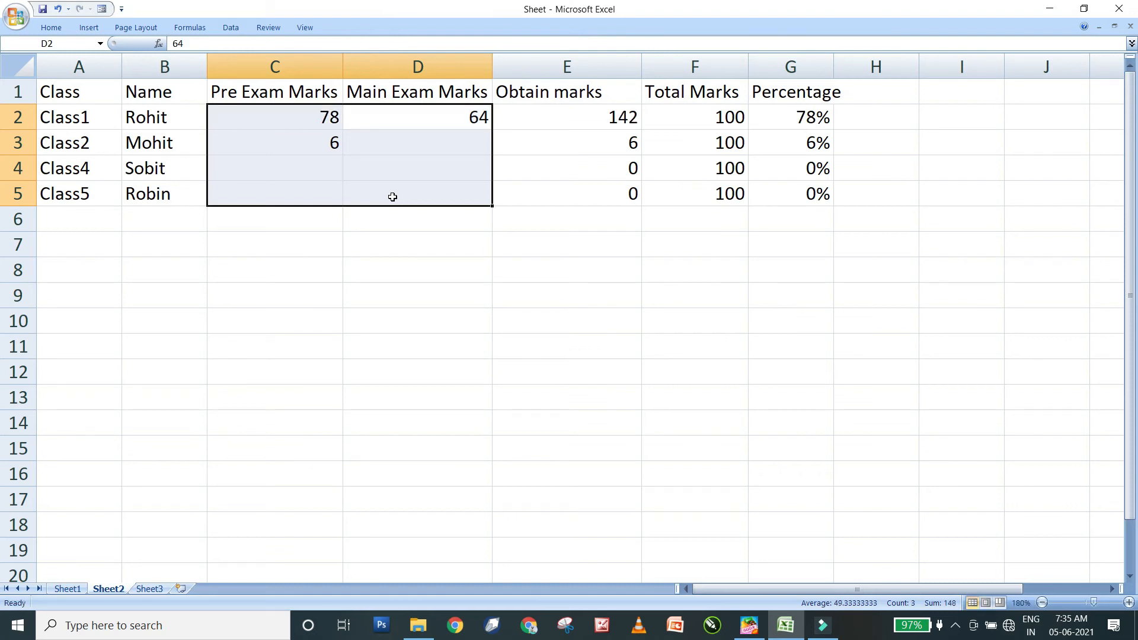
type("46")
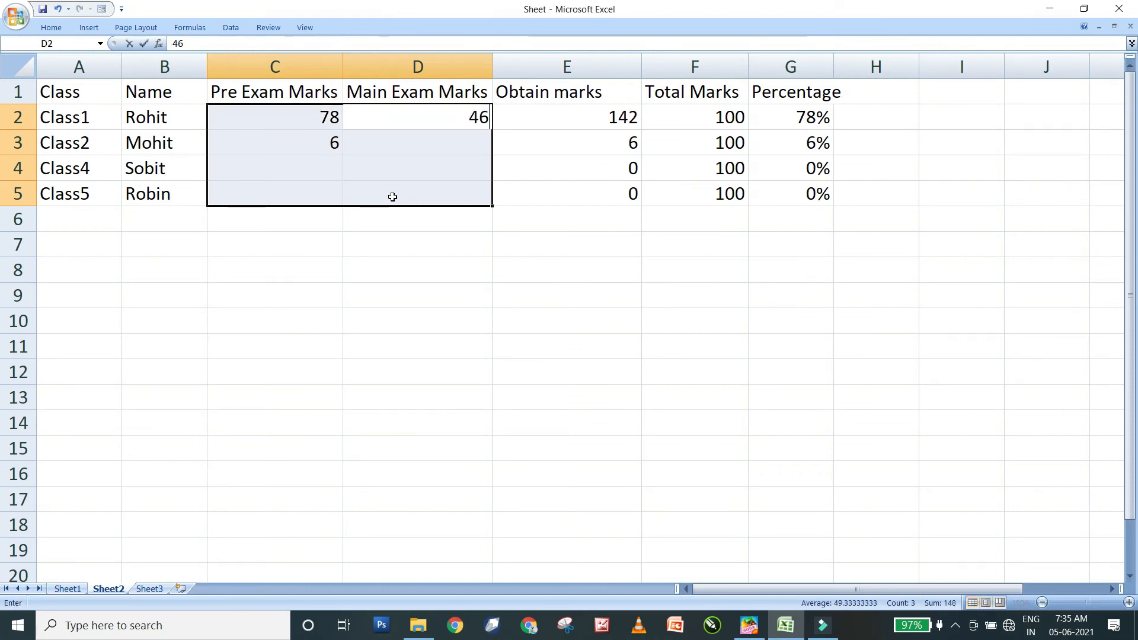
key("Tab")
type("646")
key("Tab")
type("46")
key("Tab")
type("4")
key("Tab")
type("646")
key("Tab")
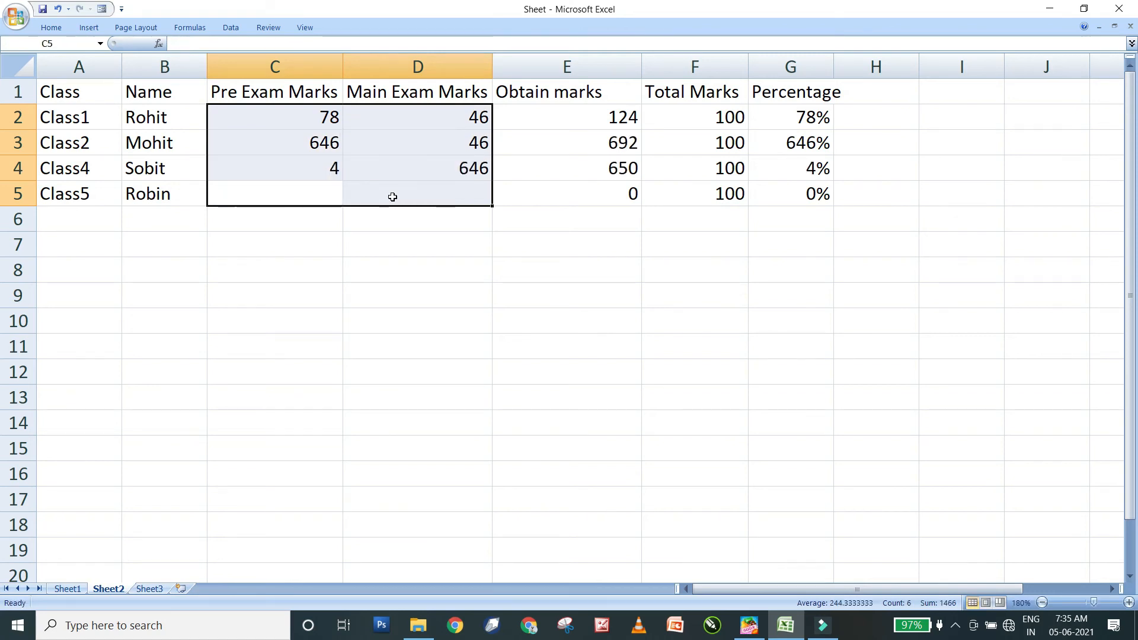
key("Tab")
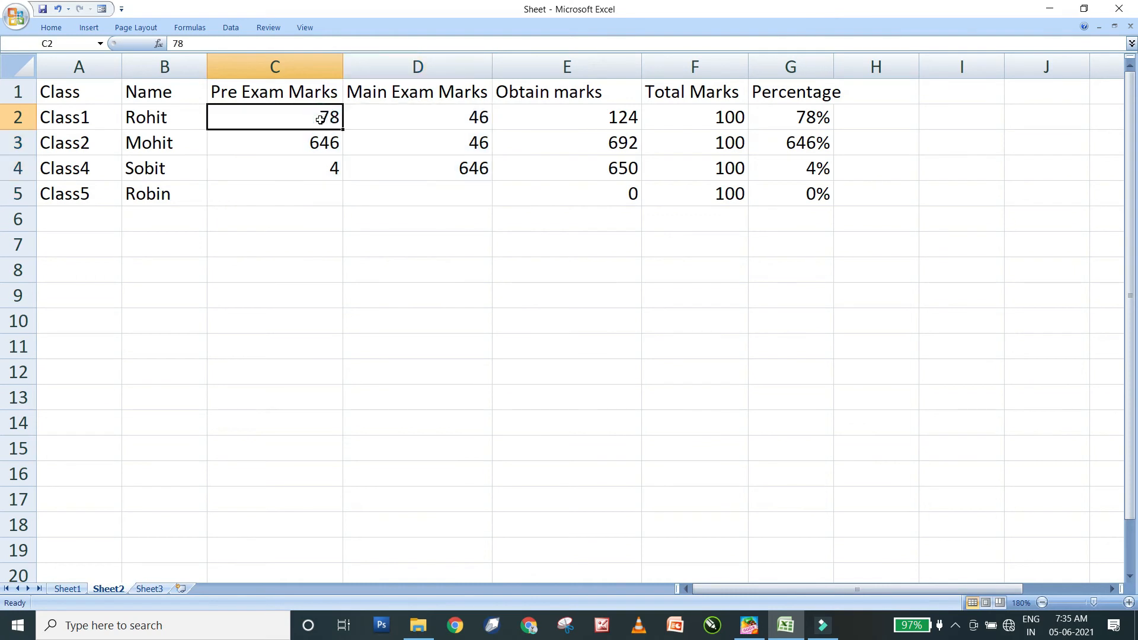
Select the exam marks range and replace the marks in C2:D5 row by row with 46, 78, 45, 36, 14, 45, 98 and 45.
left_click_drag(320, 120, 376, 170)
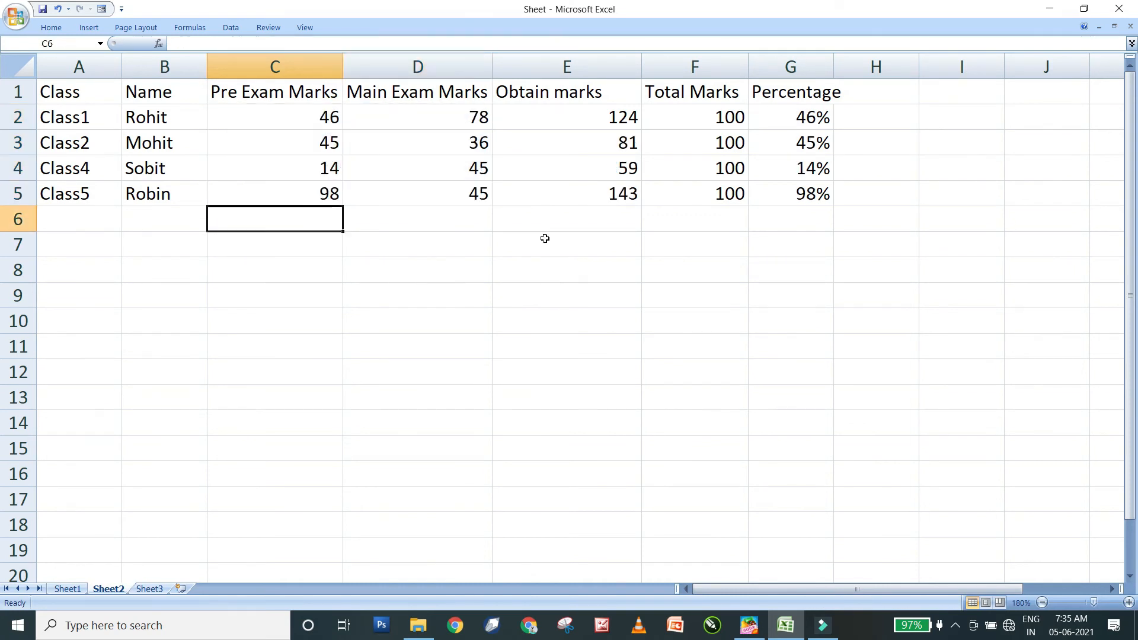
Examine the exam marks in C2 and D2 and the formulas behind Obtain marks in E2 and Percentage in G2.
left_click(310, 124)
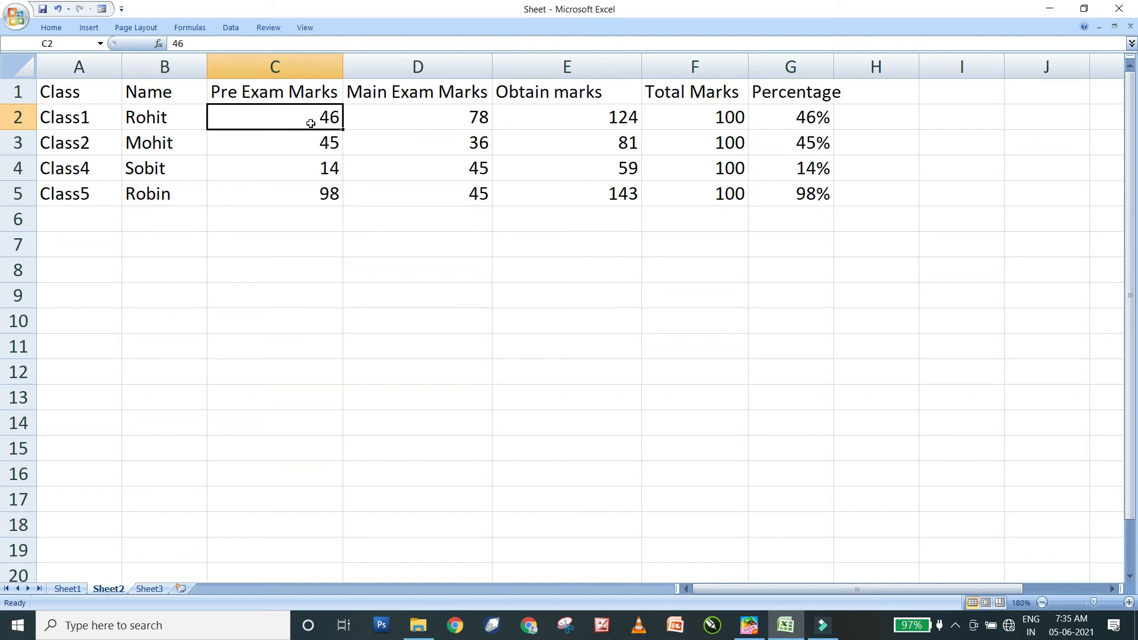
left_click(387, 123)
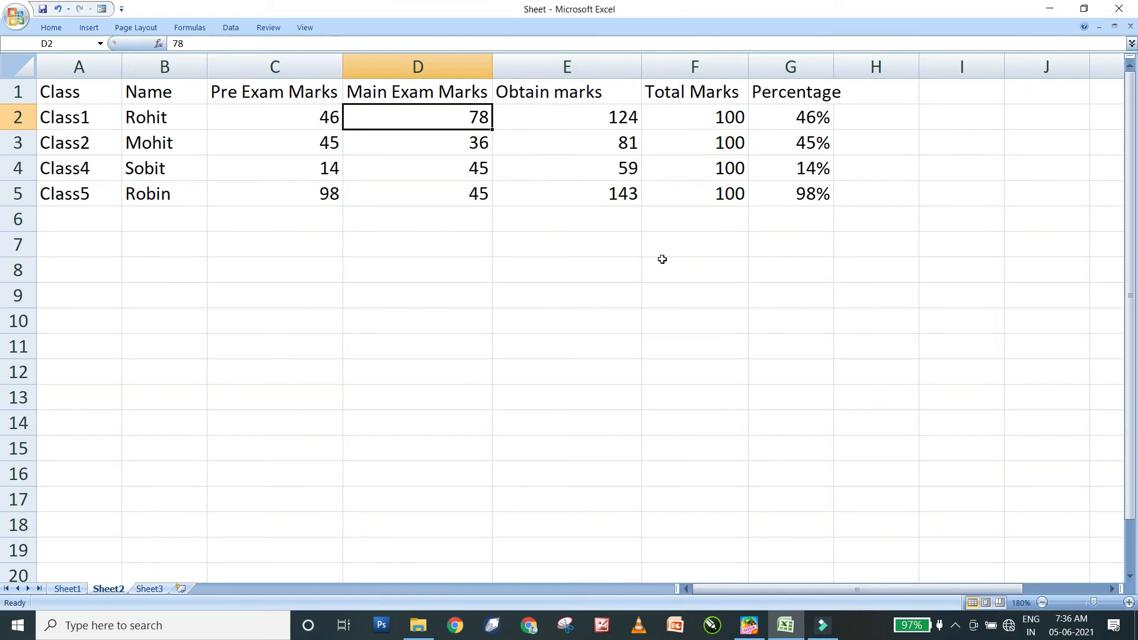
left_click(553, 123)
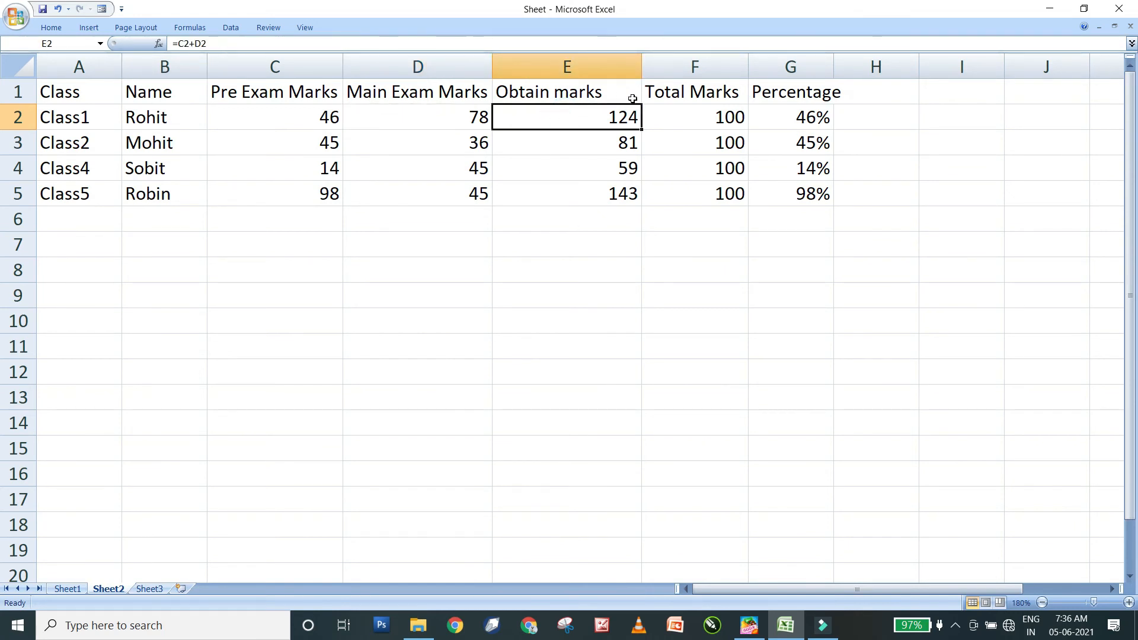
left_click_drag(206, 44, 184, 44)
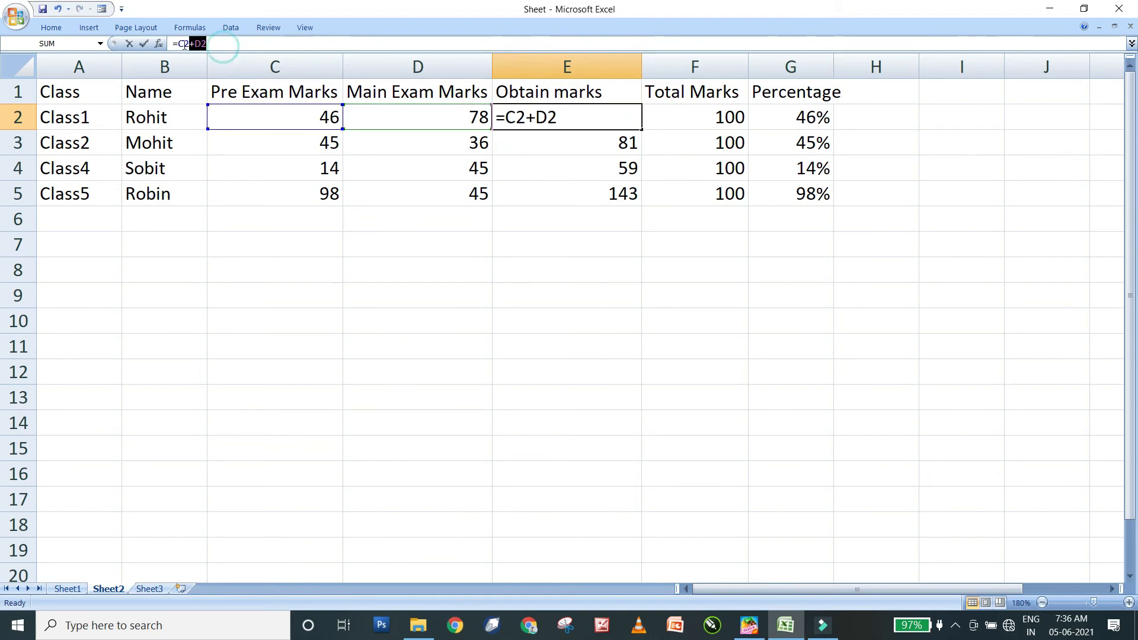
left_click(611, 285)
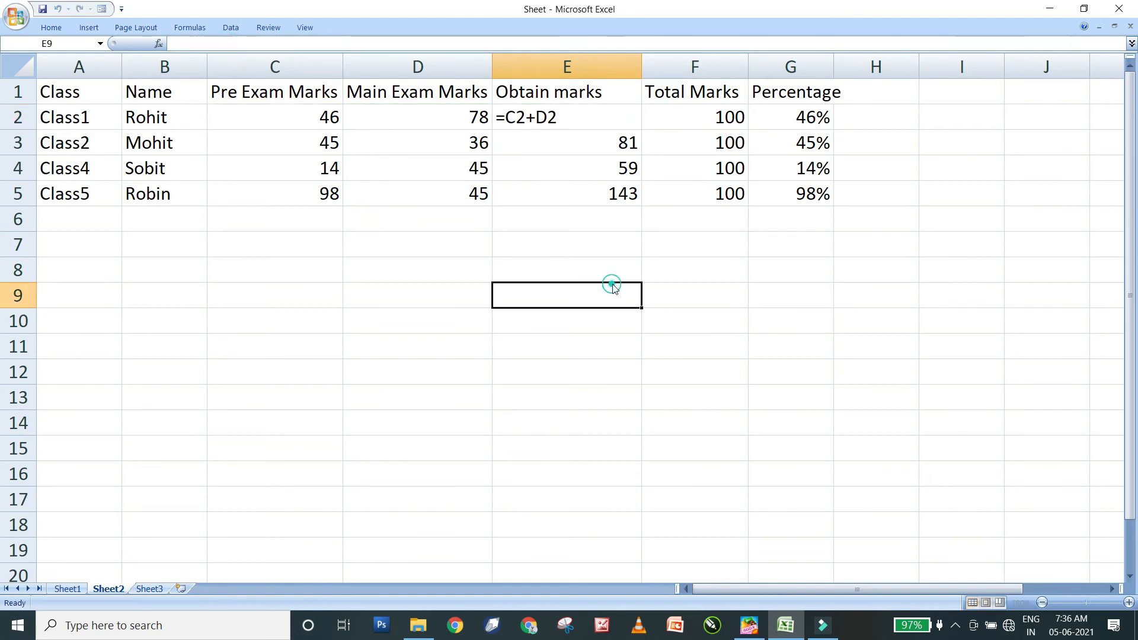
double_click(570, 121)
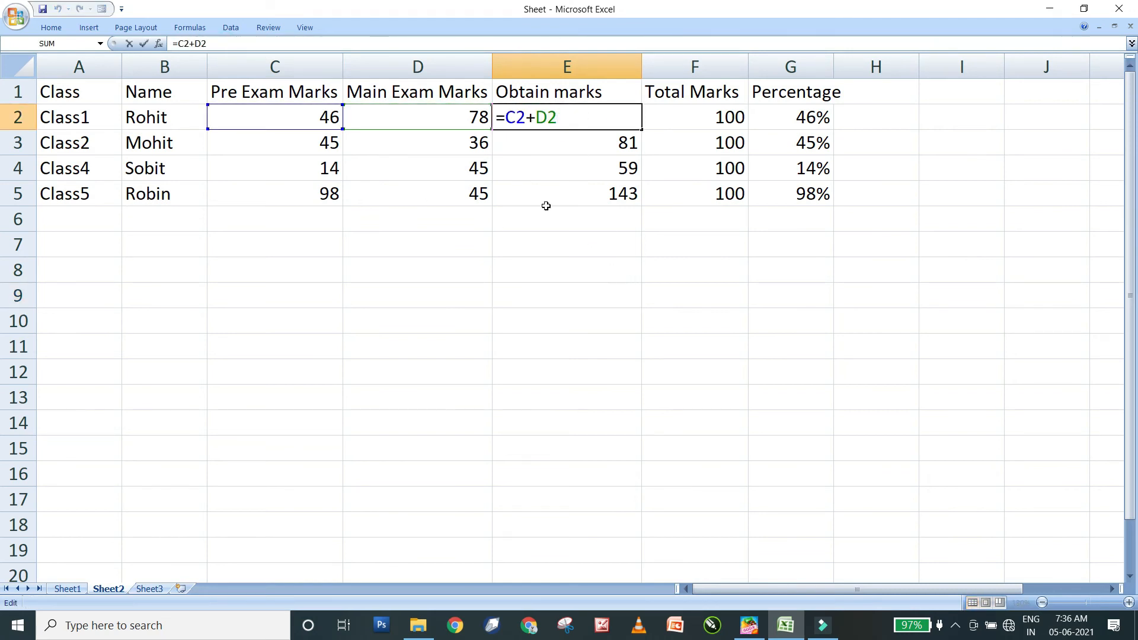
left_click(643, 245)
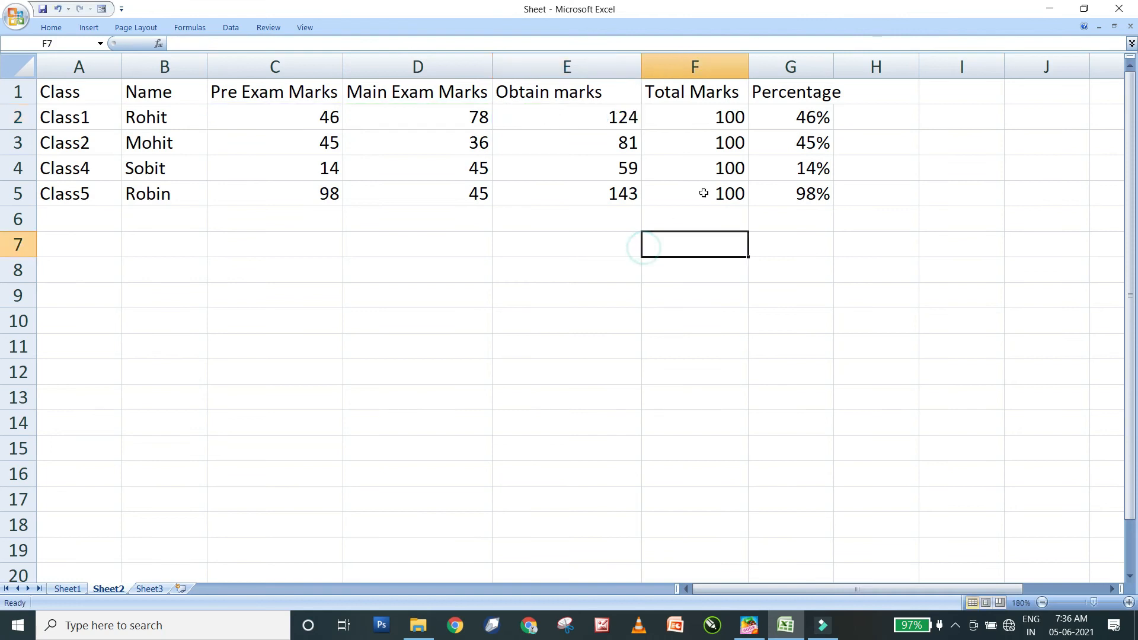
left_click(787, 117)
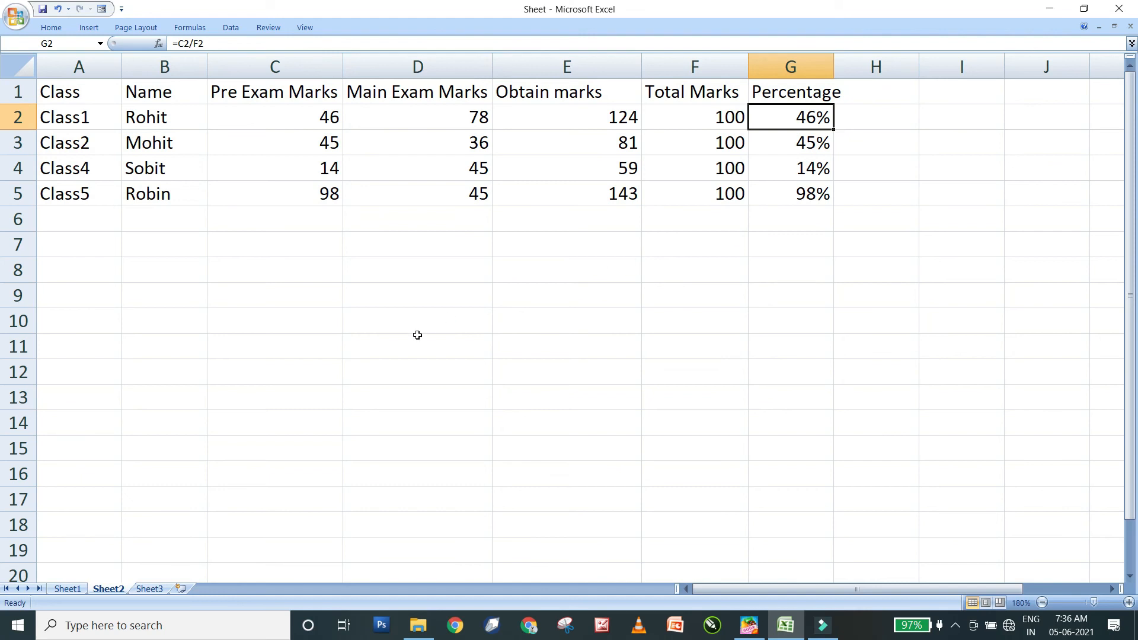
Check how the cell selection moves down and right through the empty cells below the marks table.
left_click(361, 316)
key("Return")
key("Return")
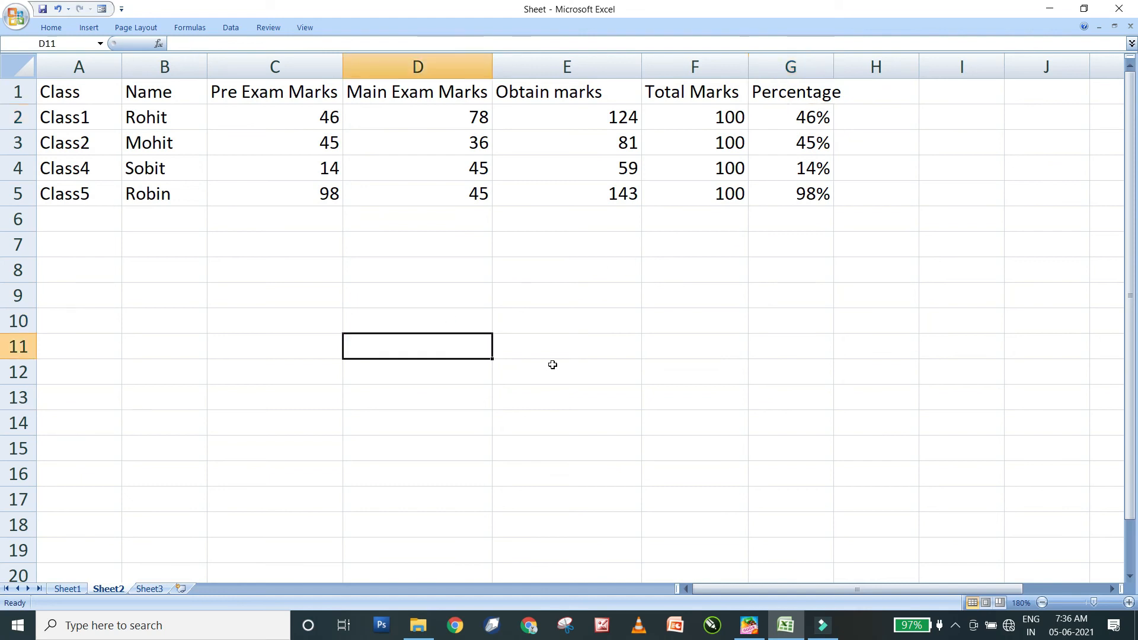
key("Return")
key("Right")
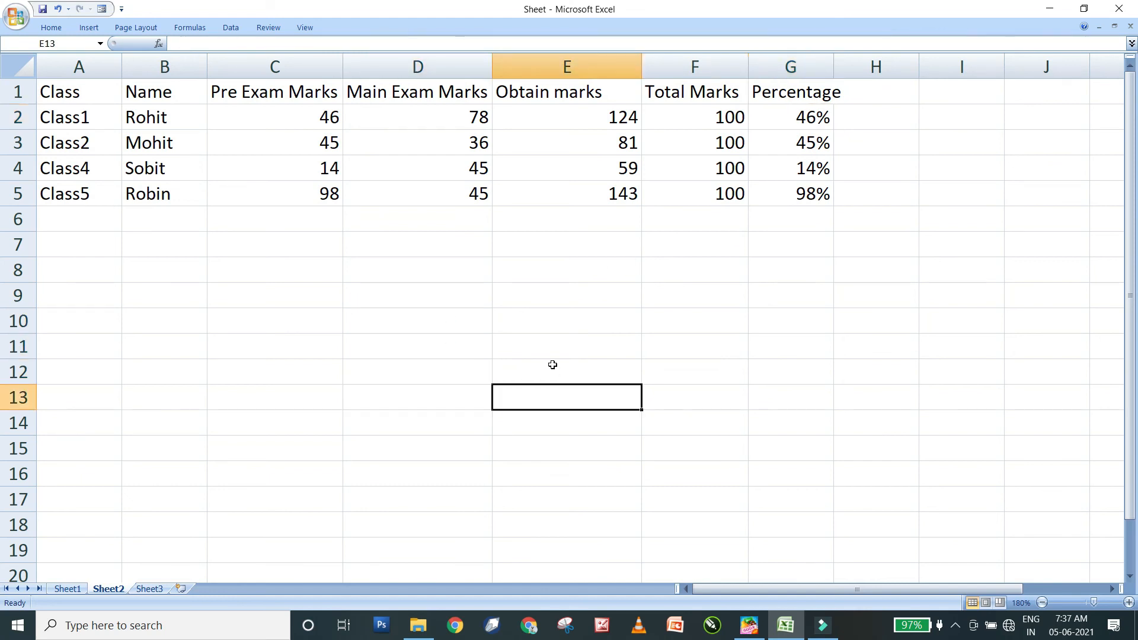
key("Right")
key("Right")
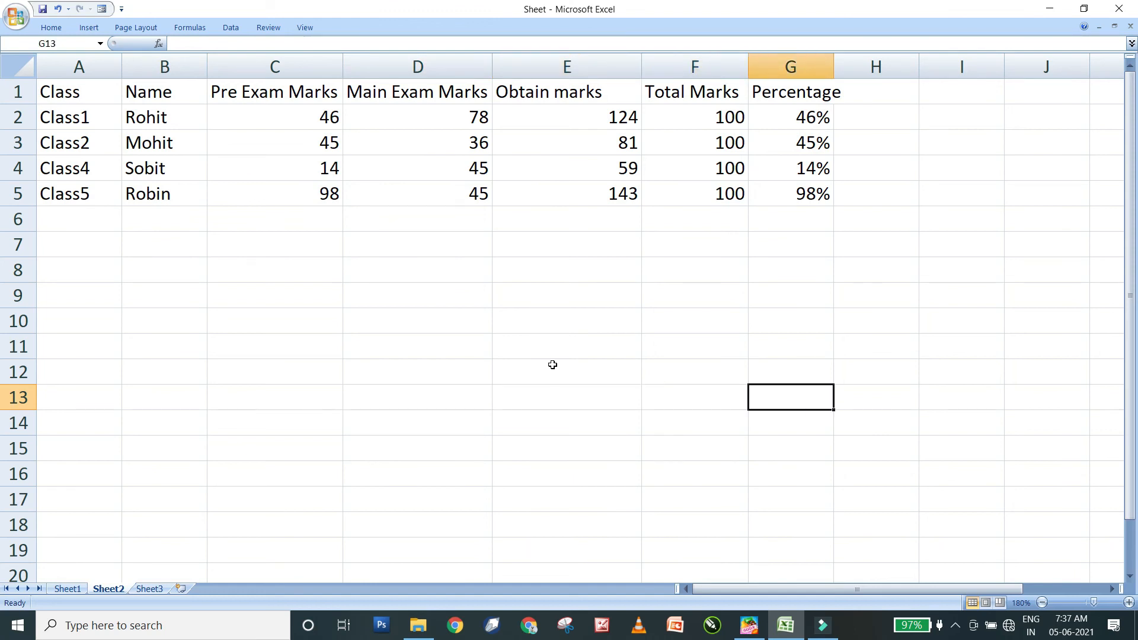
left_click(426, 311)
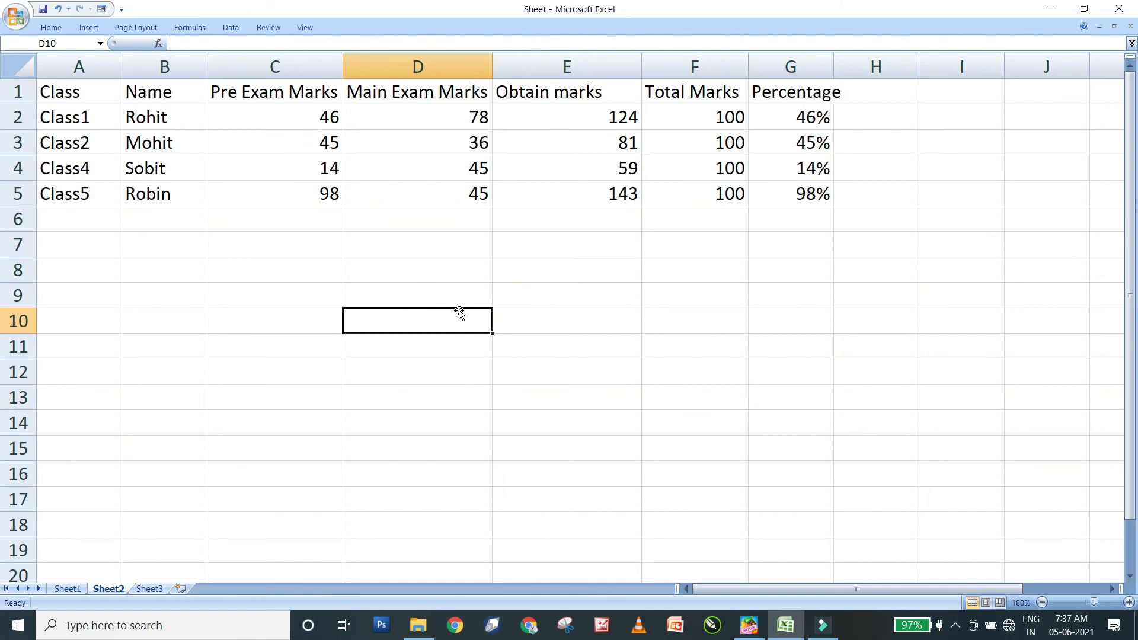
key("Right")
key("Right")
key("Right")
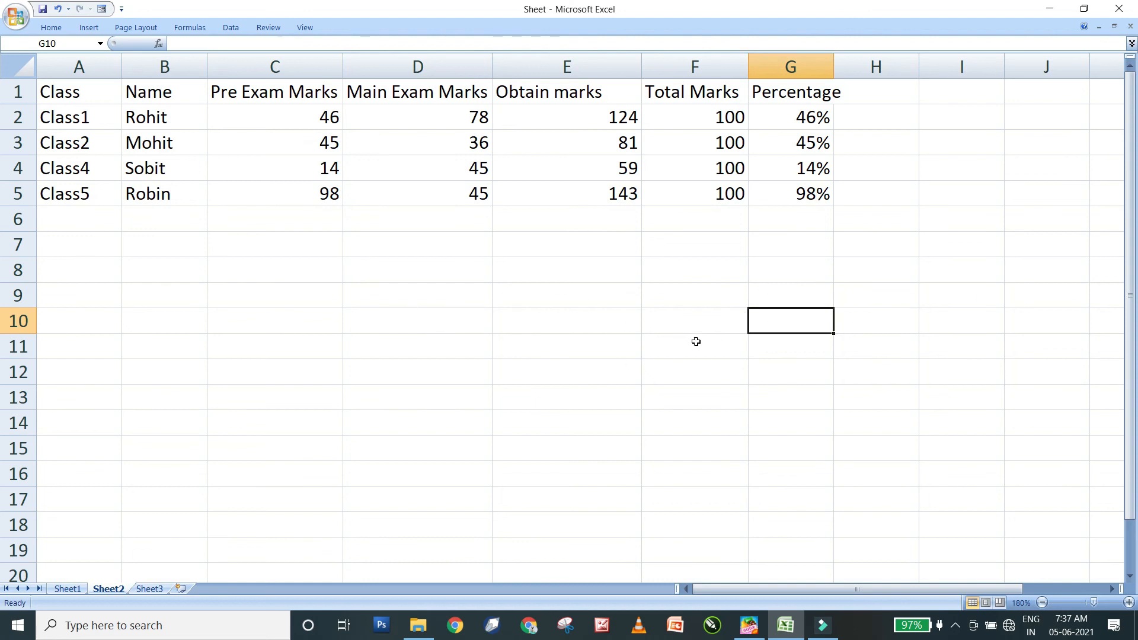
Select D10 and set the advanced editing option for moving the selection after Enter to the direction Right.
left_click(382, 310)
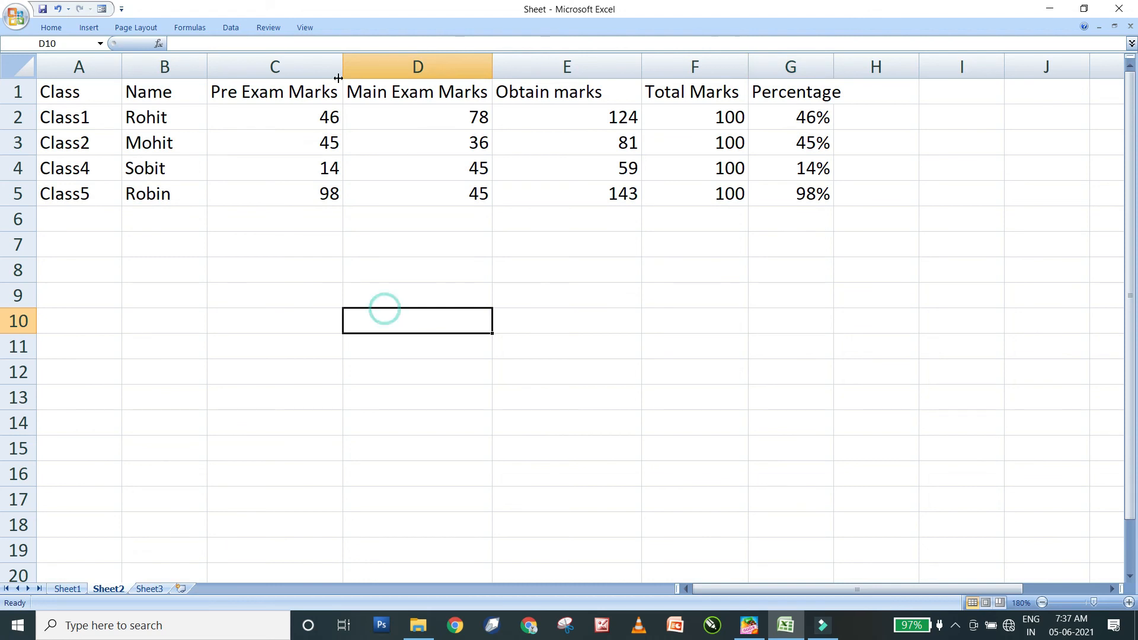
left_click(8, 10)
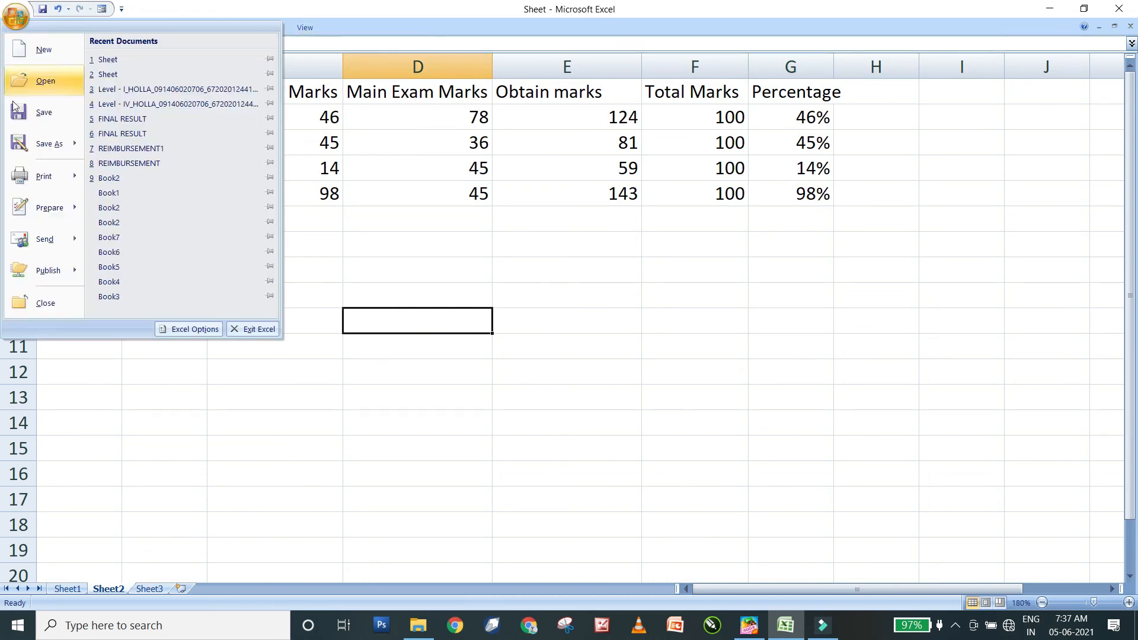
left_click(212, 331)
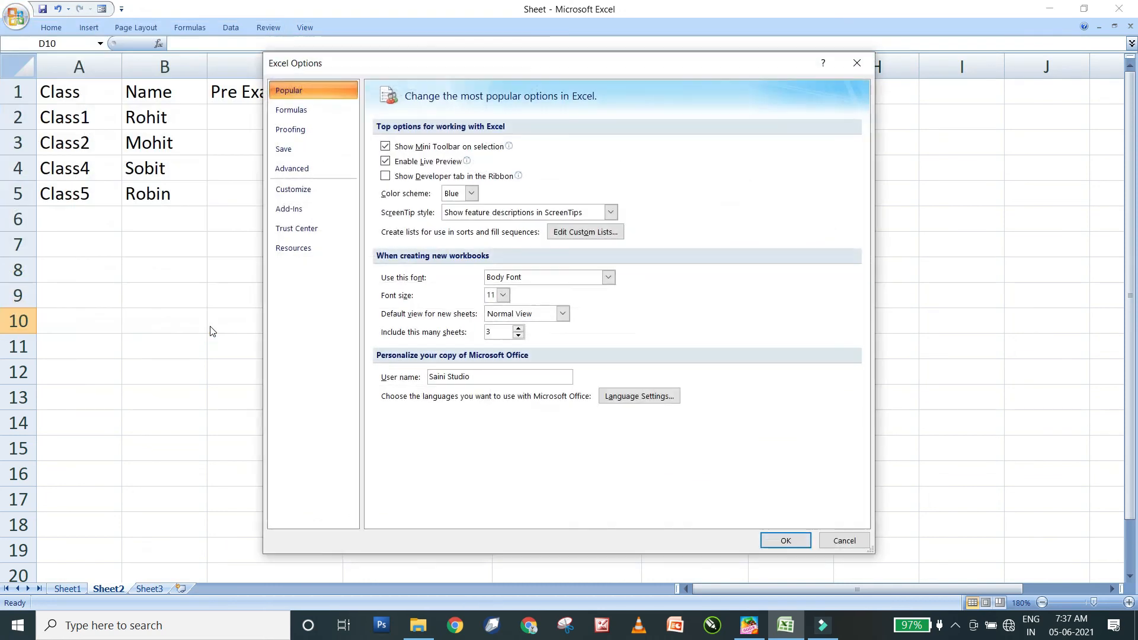
left_click(292, 169)
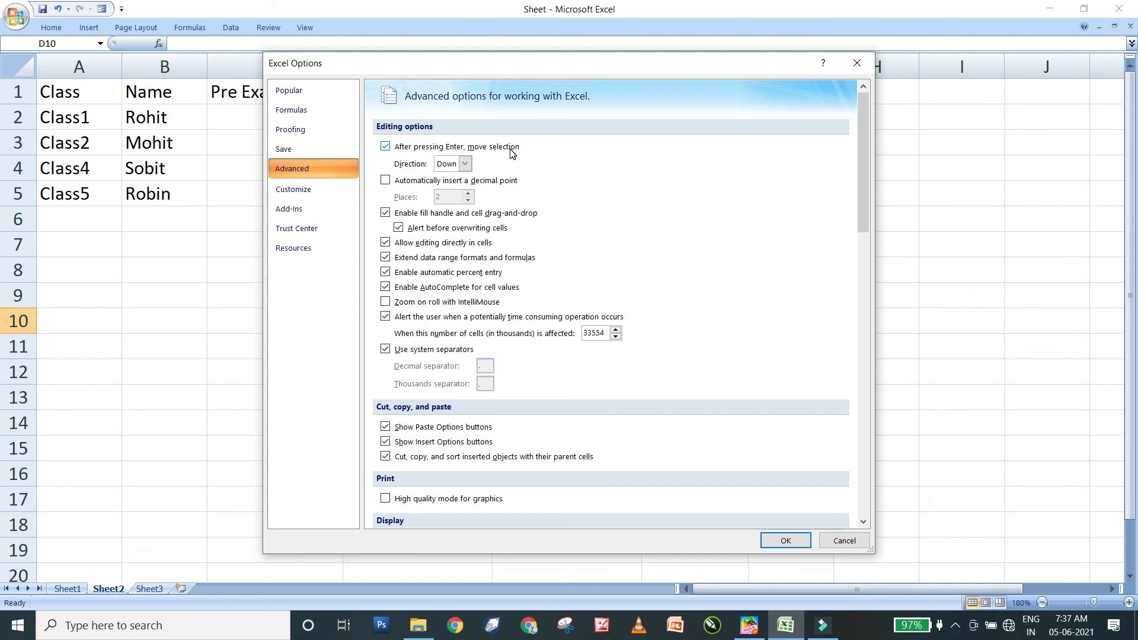
left_click(451, 170)
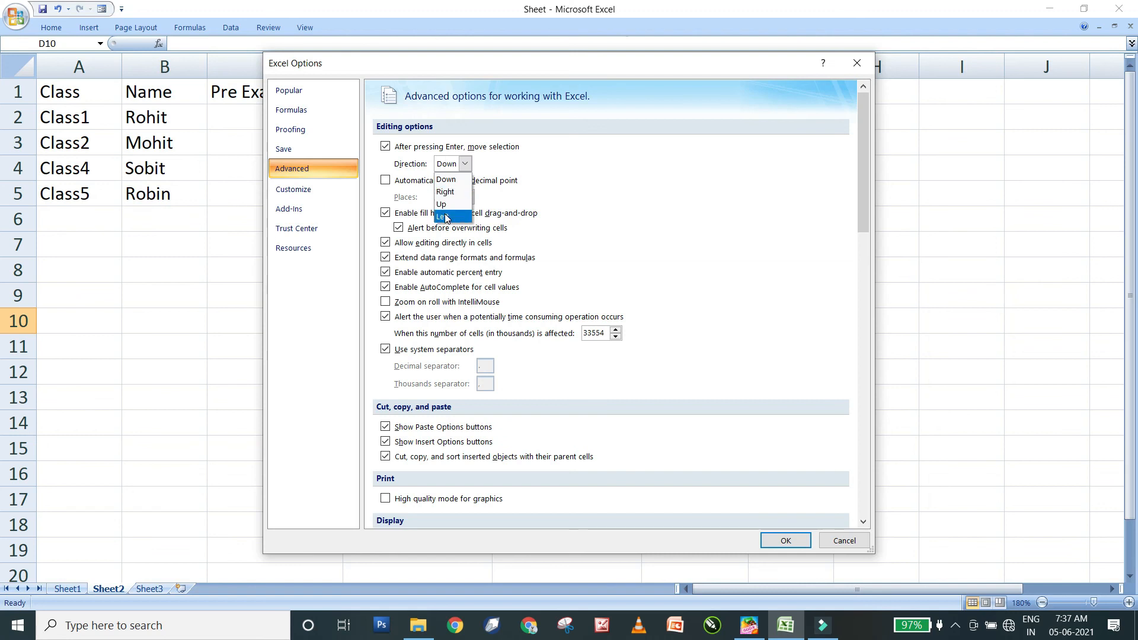
left_click(446, 192)
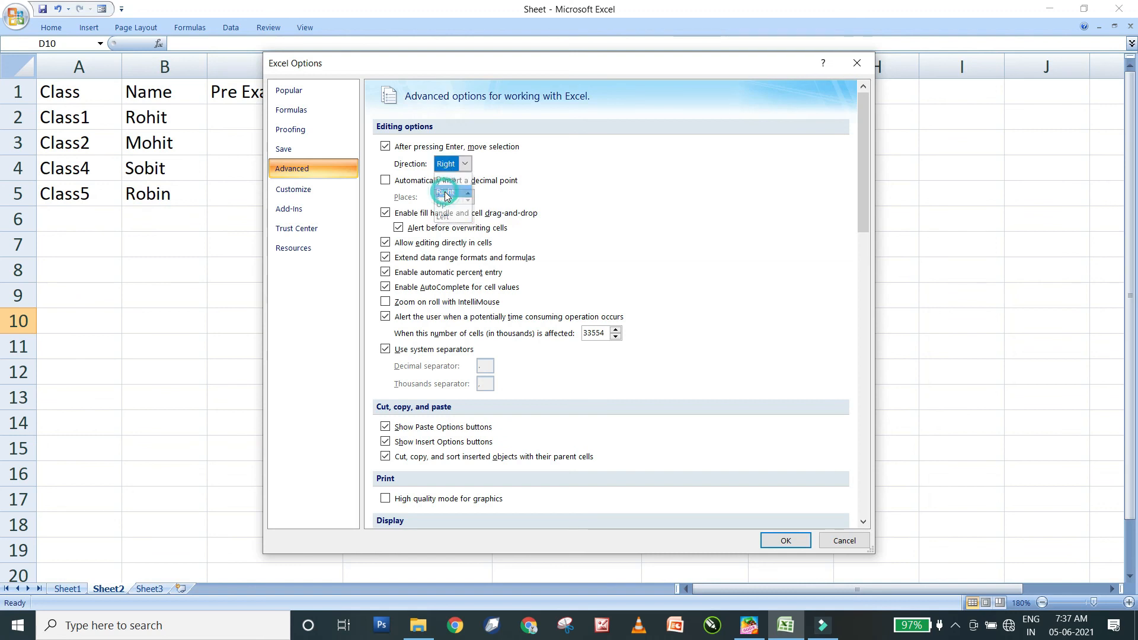
left_click(790, 538)
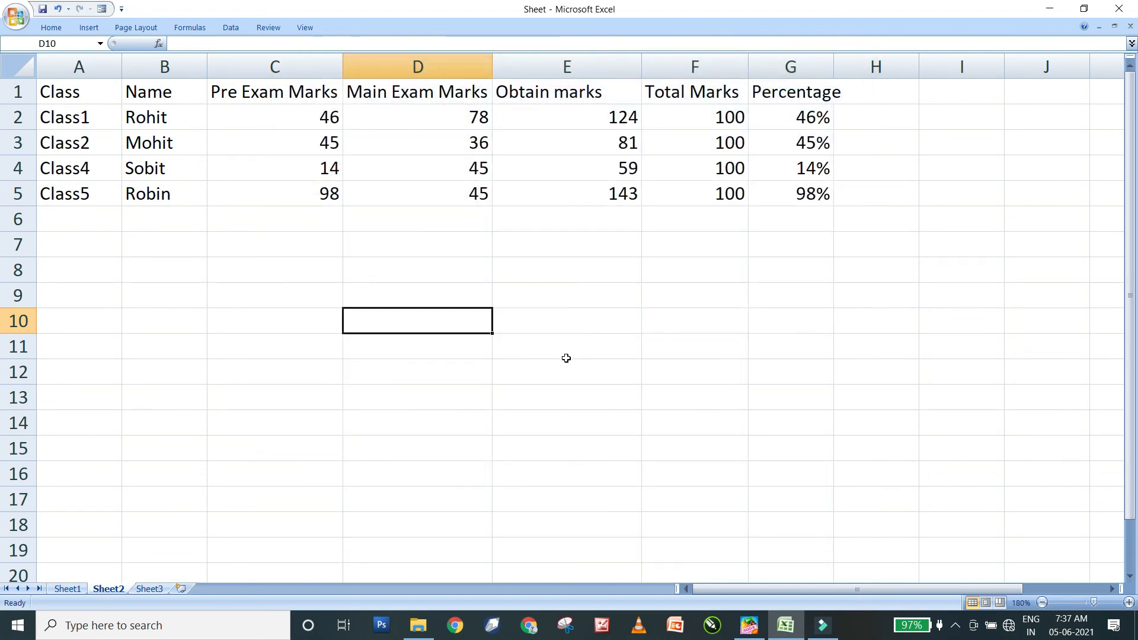
Test the new entry direction by entering df, df, sdf and sfd across E10 to H10.
key("Return")
type("df")
key("Return")
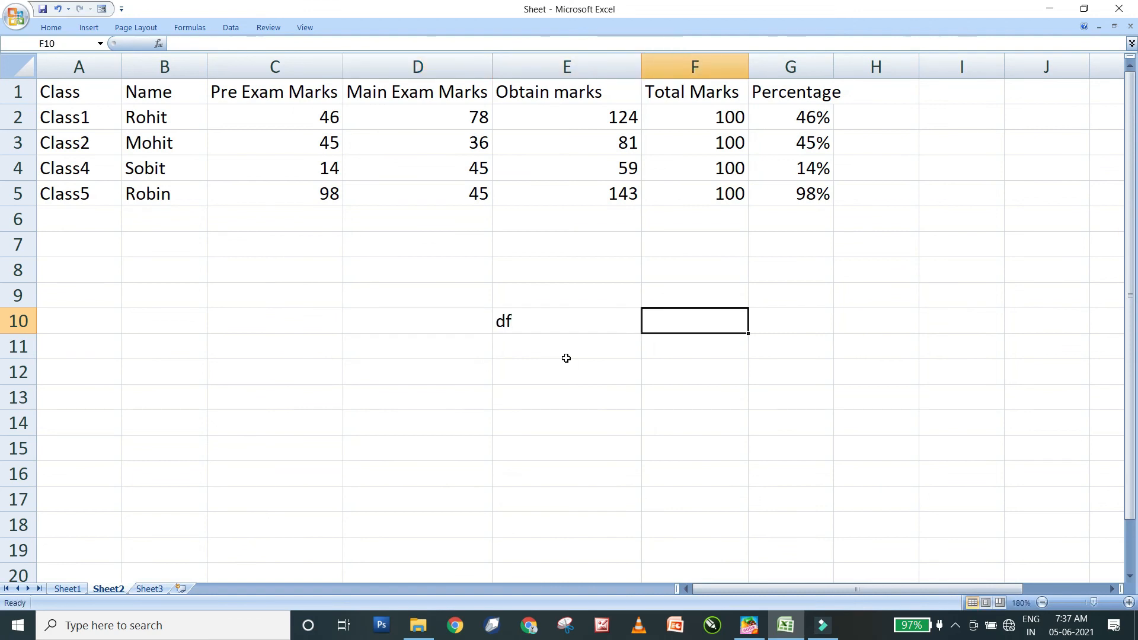
type("df")
key("Return")
type("sdf")
key("Return")
type("sfd")
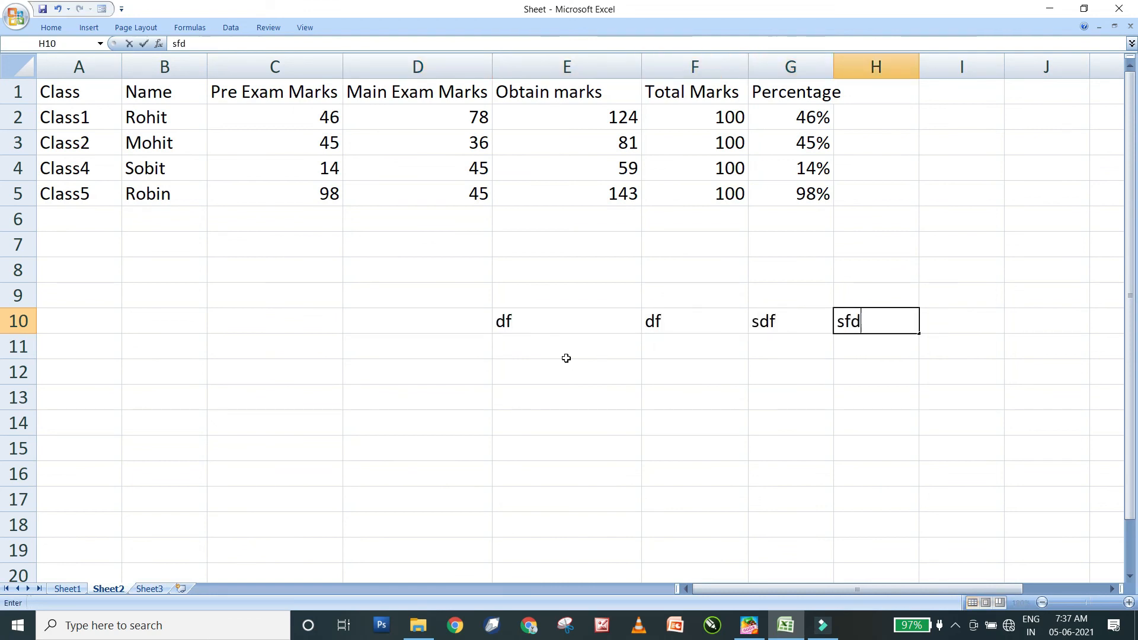
key("Return")
Clear the test entries from E10:H10.
left_click(518, 330)
left_click_drag(518, 330, 849, 341)
key("Delete")
left_click(853, 369)
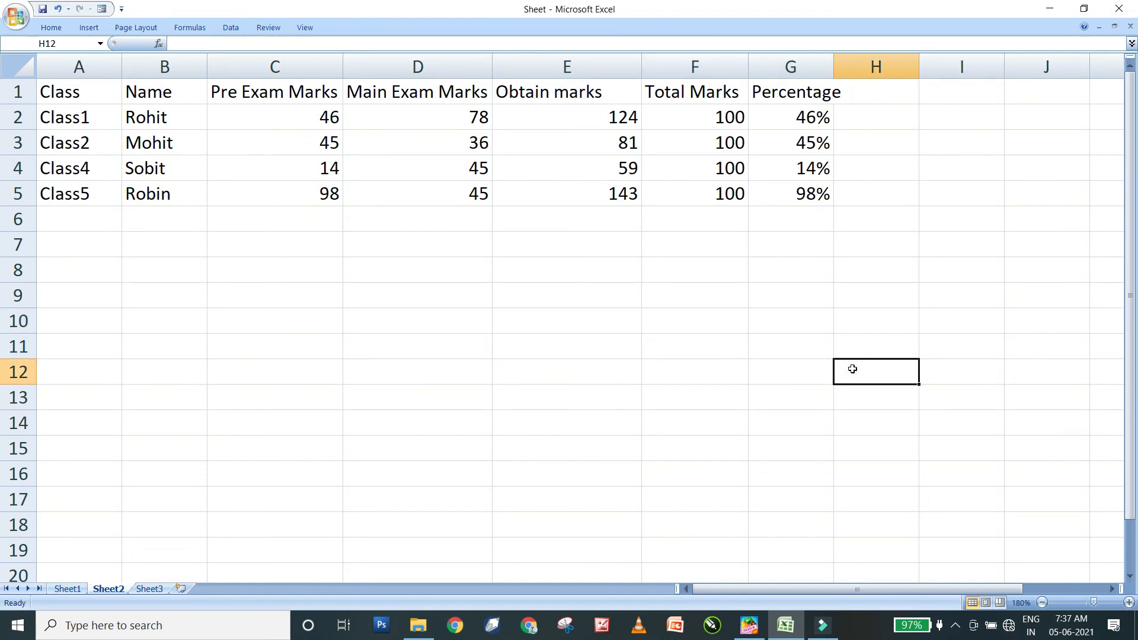